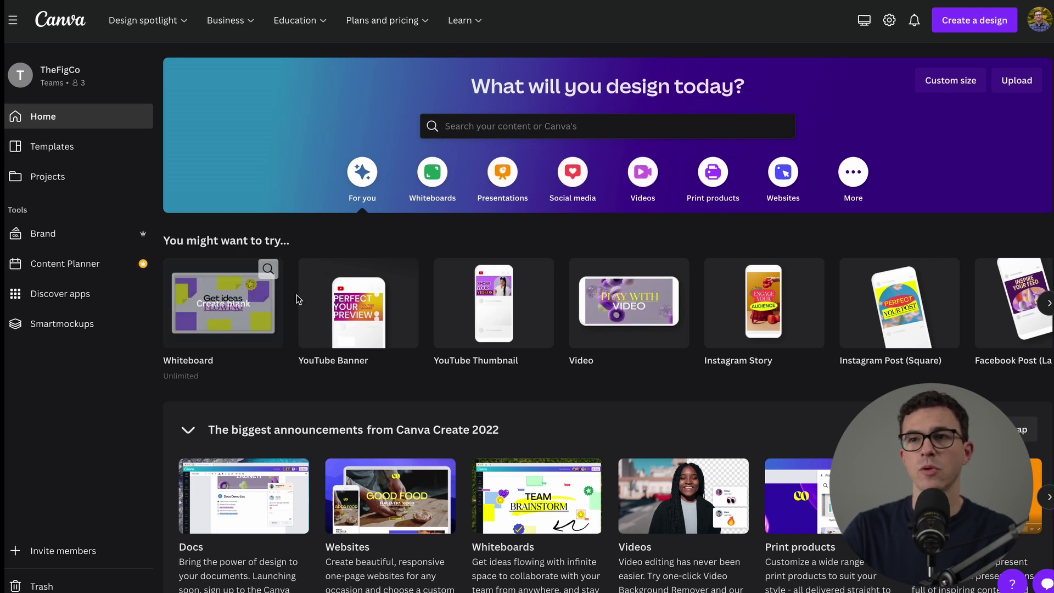
- Start a blank YouTube banner design, then return to the Canva home page
{"action": "mouse_move", "coordinate": [360, 305]}
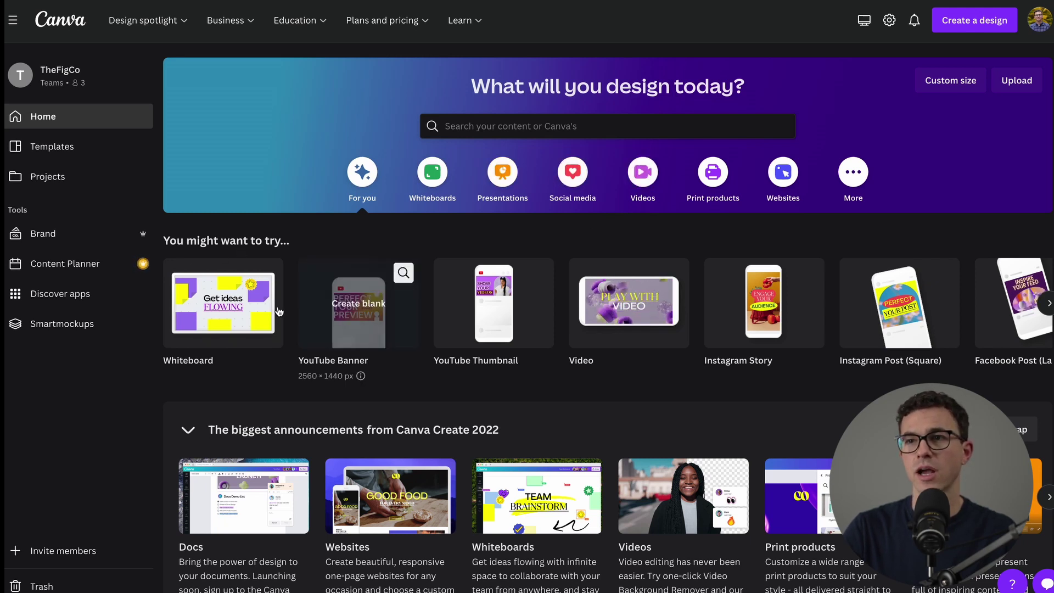
{"action": "left_click", "coordinate": [360, 304]}
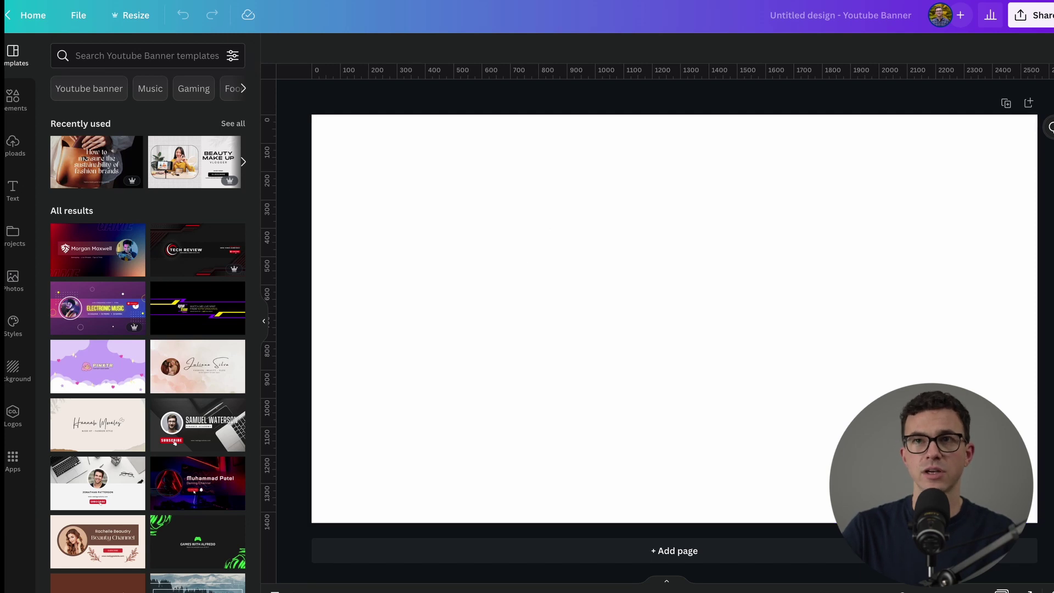
{"action": "left_click", "coordinate": [33, 15]}
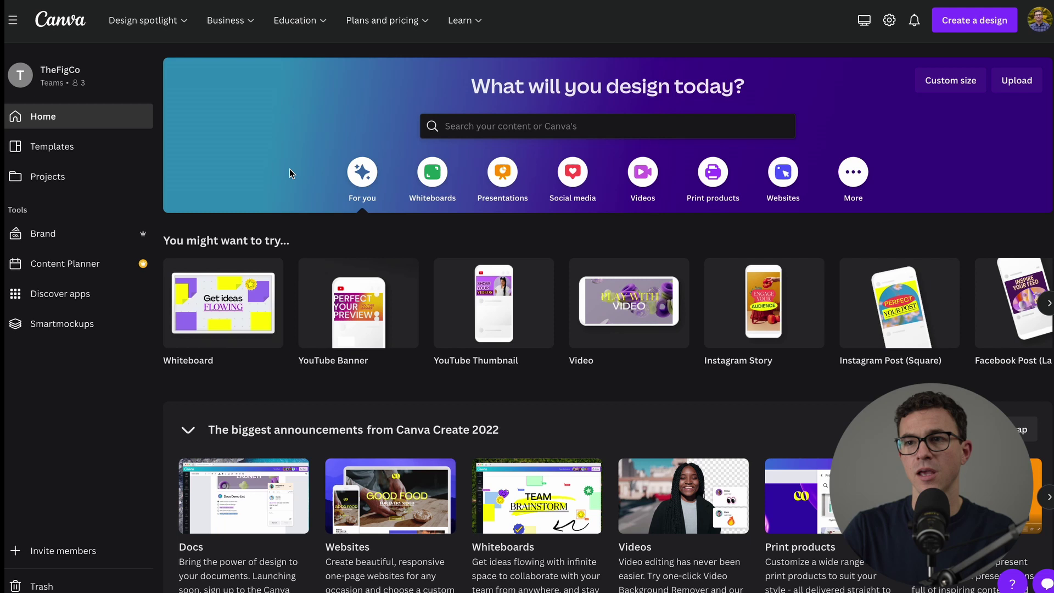
- Search Canva's templates for 'youtube thu' to bring up thumbnail suggestions
{"action": "scroll", "coordinate": [289, 171], "scroll_direction": "down", "scroll_amount": 1}
{"action": "scroll", "coordinate": [289, 169], "scroll_direction": "down", "scroll_amount": 2}
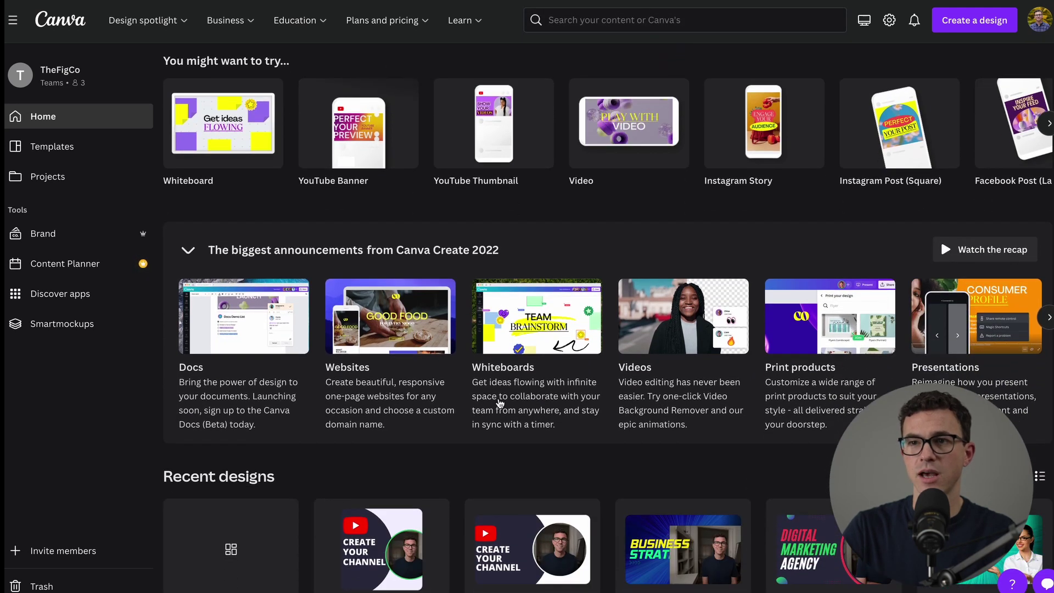
{"action": "scroll", "coordinate": [278, 395], "scroll_direction": "up", "scroll_amount": 3}
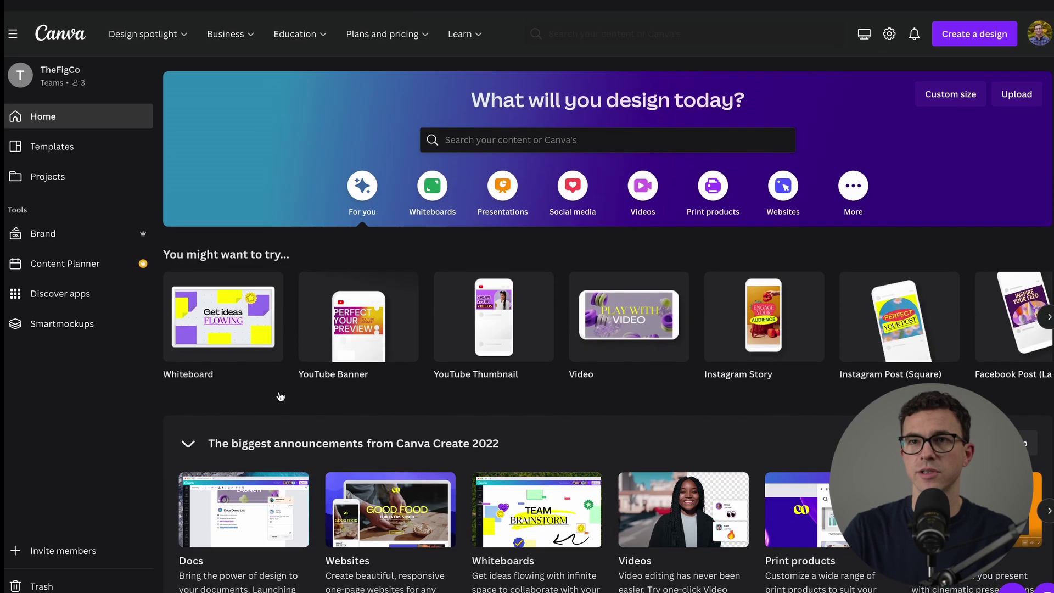
{"action": "left_click", "coordinate": [527, 127]}
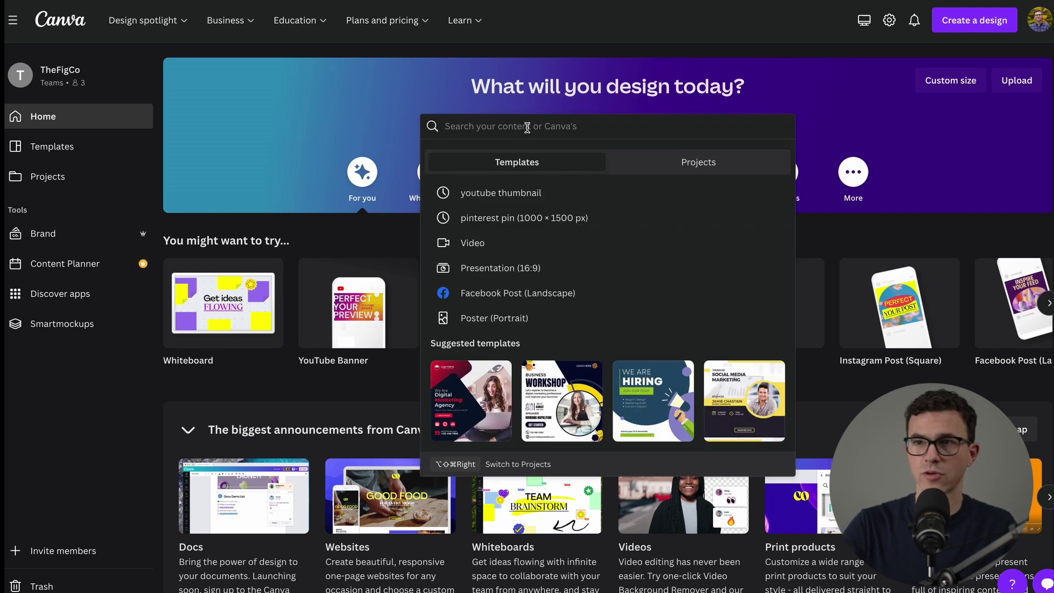
{"action": "type", "text": "youtb"}
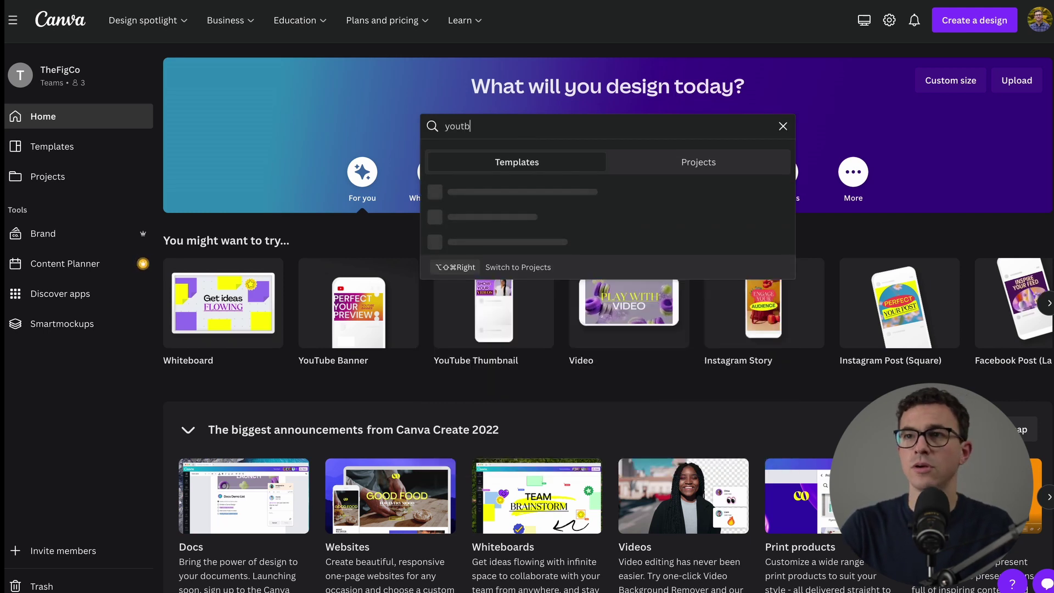
{"action": "key", "text": "BackSpace"}
{"action": "type", "text": "ube thu"}
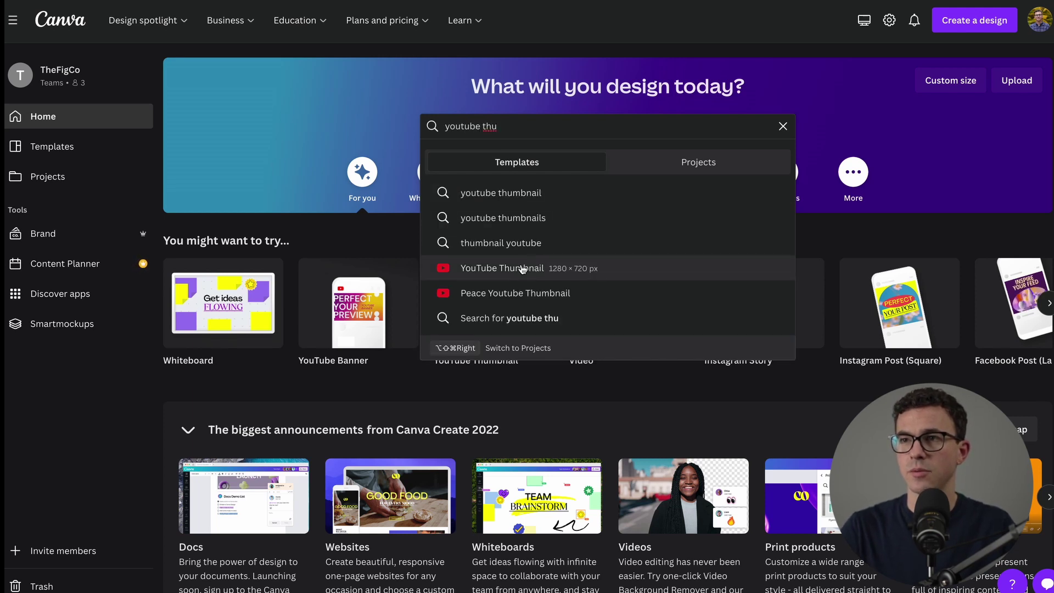
- Show the 14,405 results for the 'youtube thumbnail' suggestion
{"action": "left_click", "coordinate": [521, 268]}
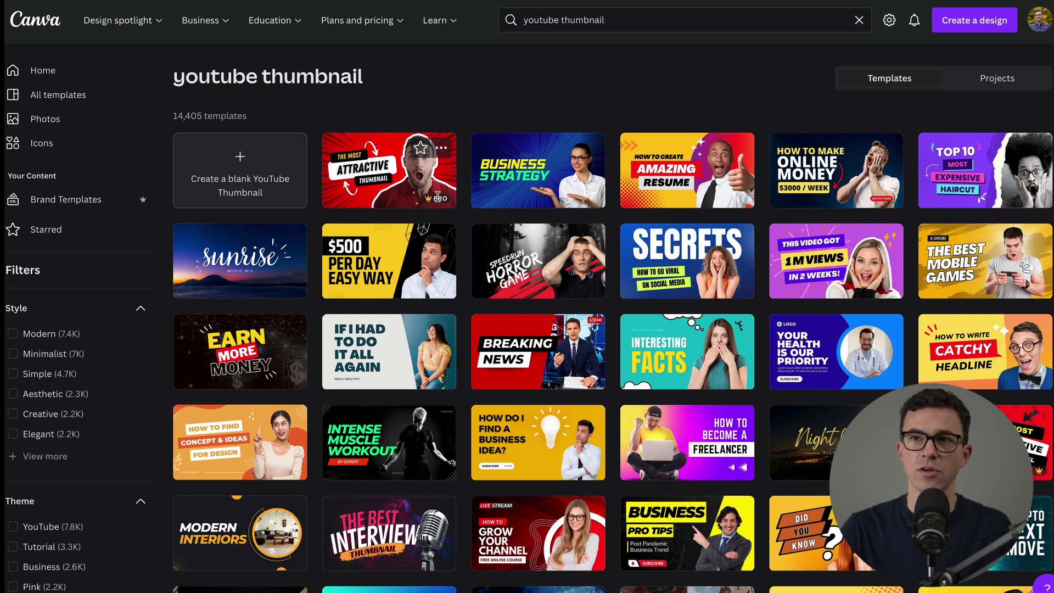
{"action": "mouse_move", "coordinate": [439, 196]}
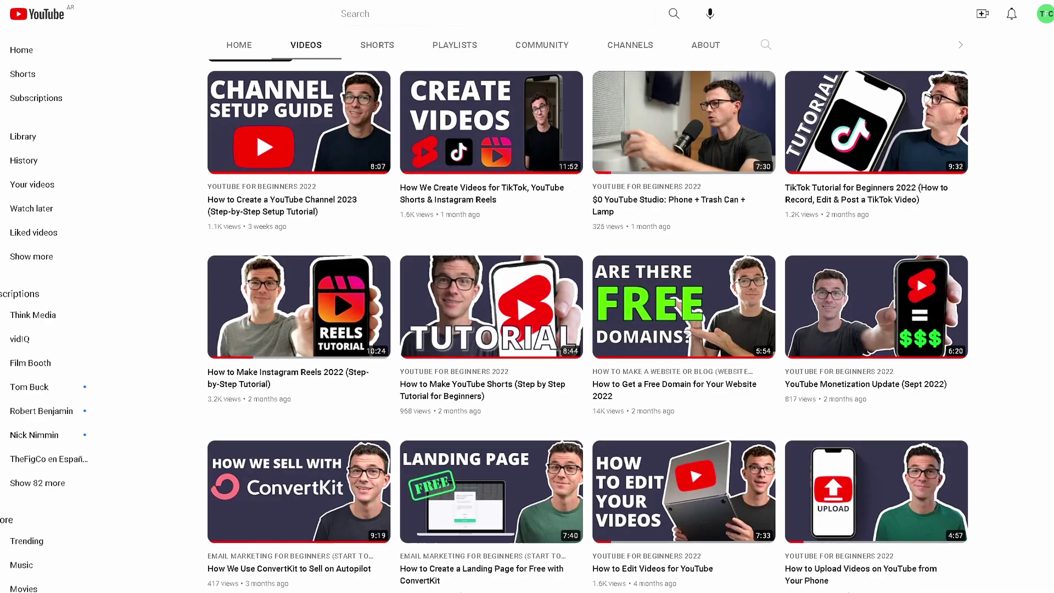
{"action": "scroll", "coordinate": [917, 274], "scroll_direction": "down", "scroll_amount": 2}
{"action": "scroll", "coordinate": [588, 325], "scroll_direction": "down", "scroll_amount": 3}
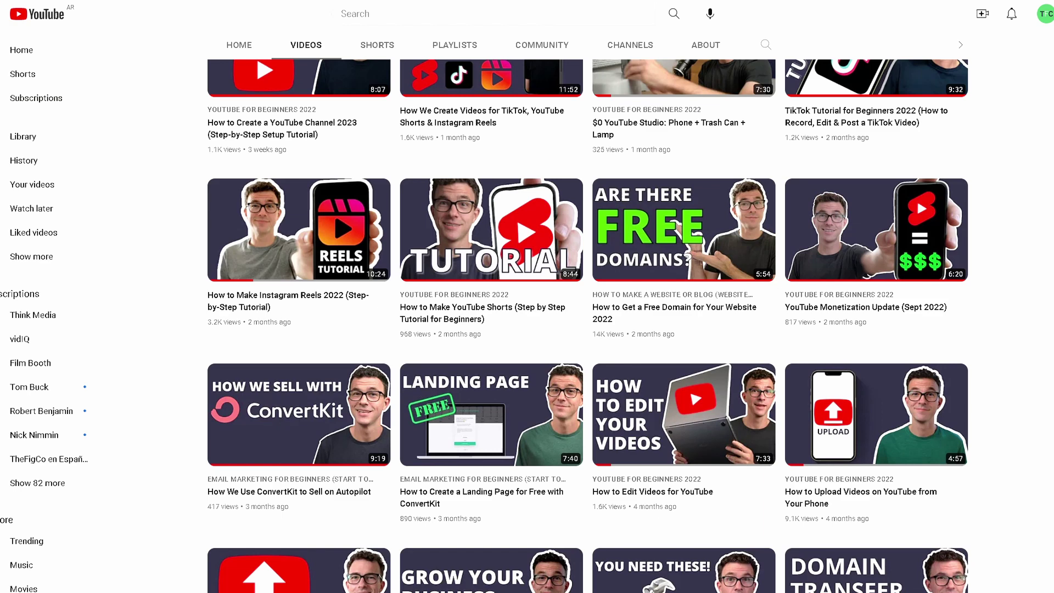
{"action": "scroll", "coordinate": [588, 325], "scroll_direction": "down", "scroll_amount": 3}
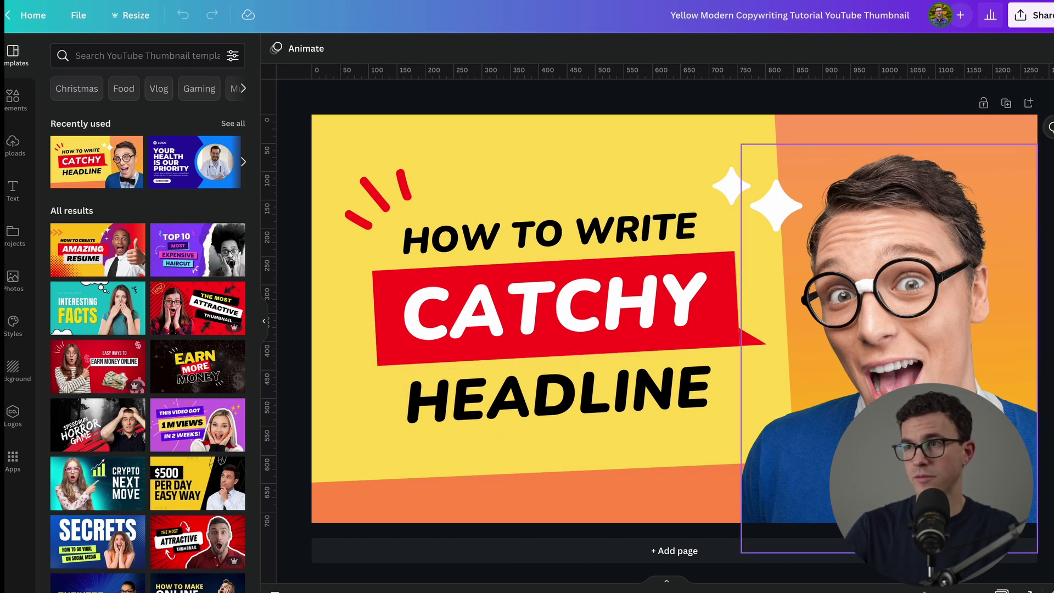
- Delete the man's photo and add the arms-crossed presenter photo from Uploads
{"action": "left_click", "coordinate": [877, 330]}
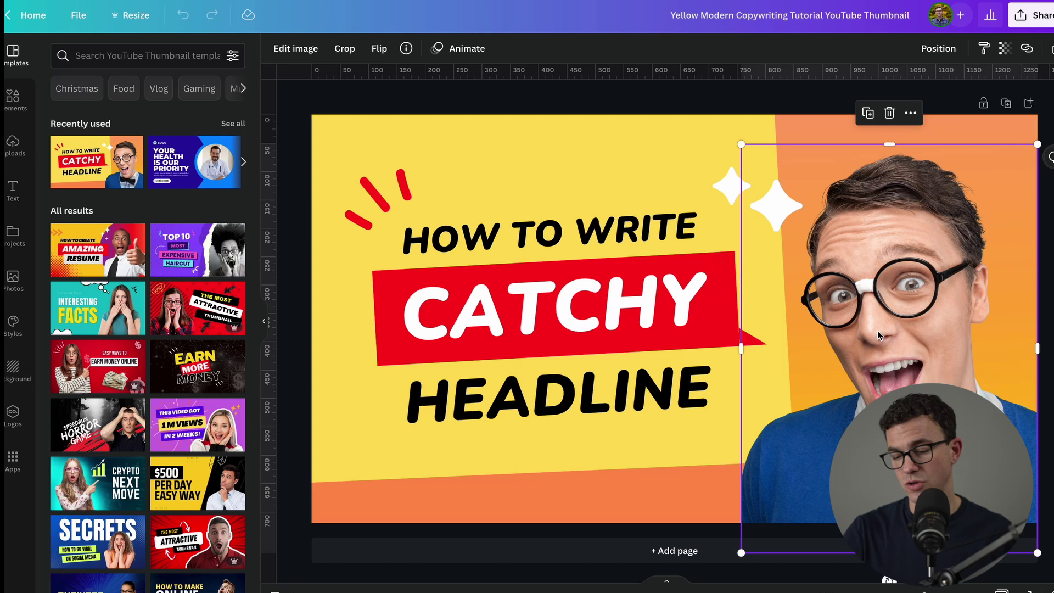
{"action": "key", "text": "Delete"}
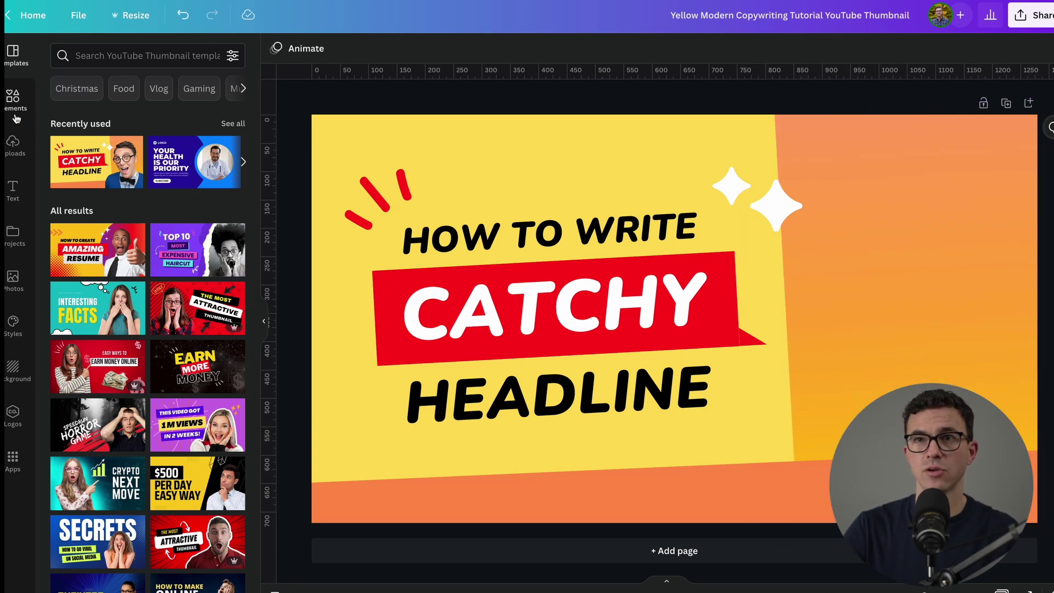
{"action": "left_click", "coordinate": [13, 145]}
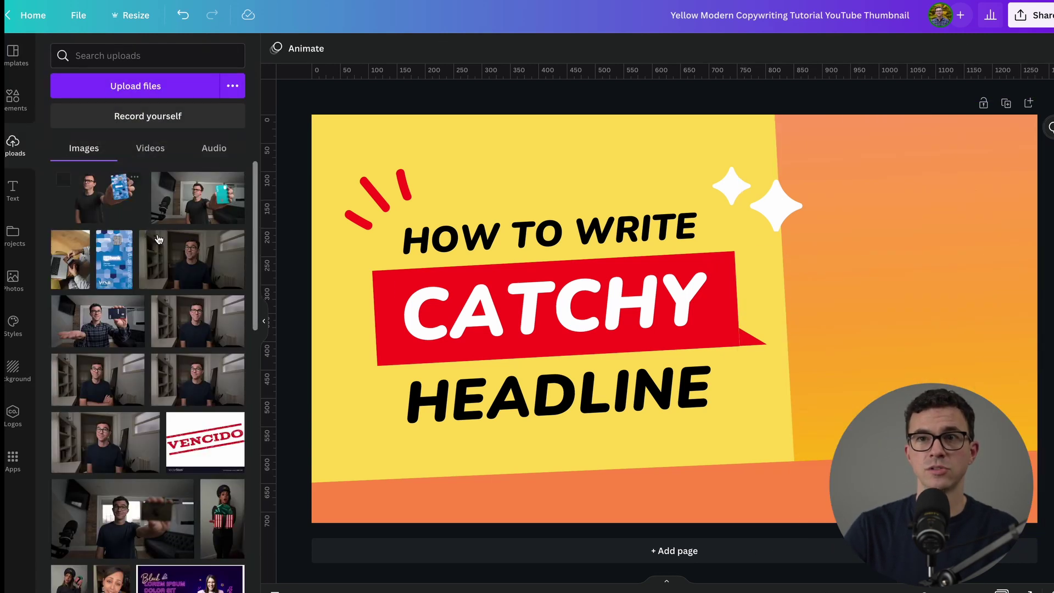
{"action": "left_click", "coordinate": [107, 384]}
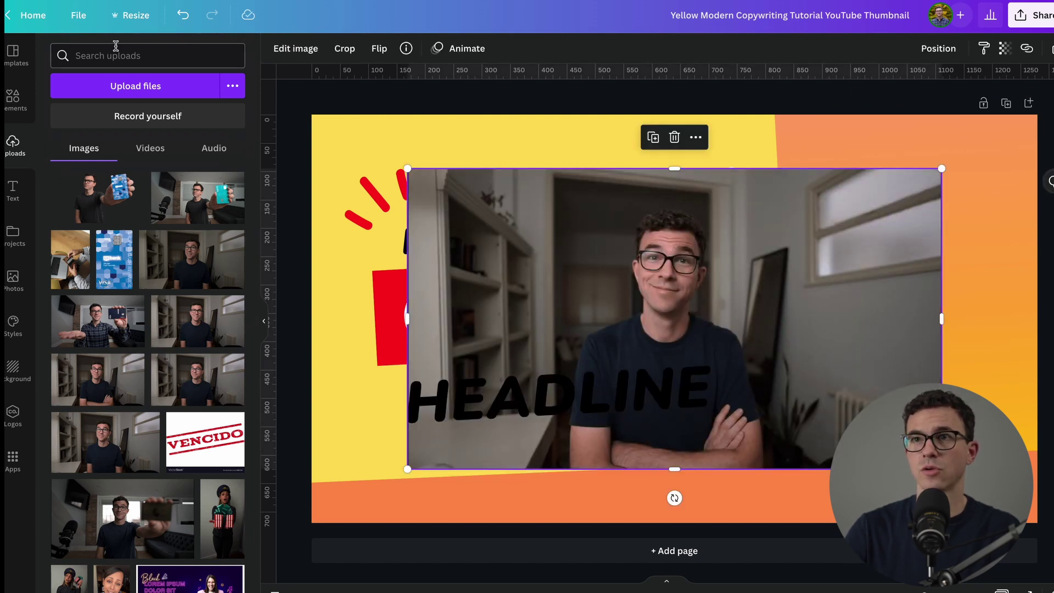
- Remove the presenter photo's background and move the cut-out right and down
{"action": "left_click", "coordinate": [296, 50]}
{"action": "left_click", "coordinate": [137, 135]}
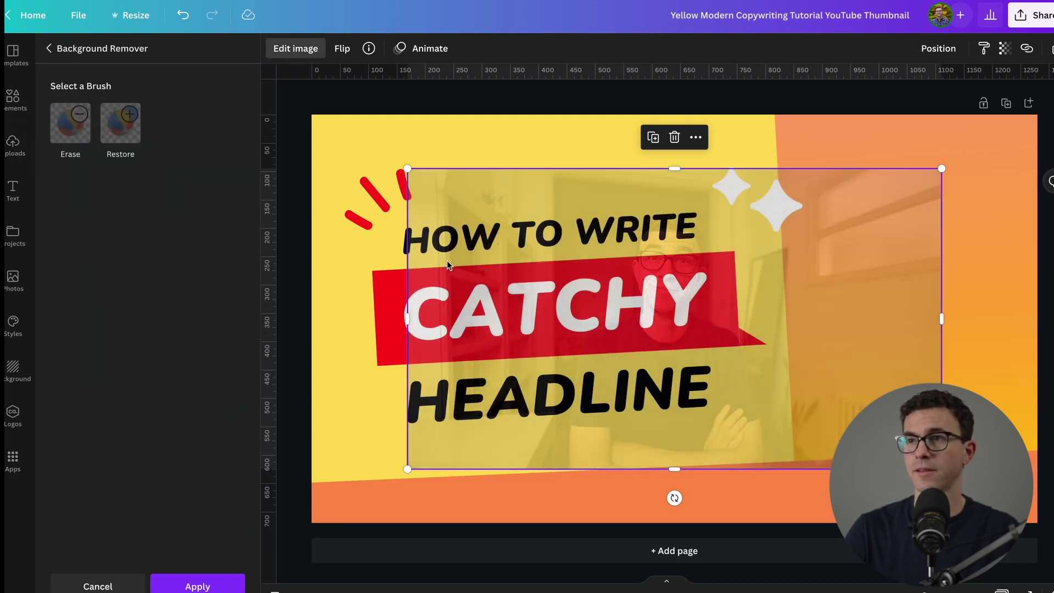
{"action": "left_click_drag", "start_coordinate": [647, 321], "coordinate": [876, 344]}
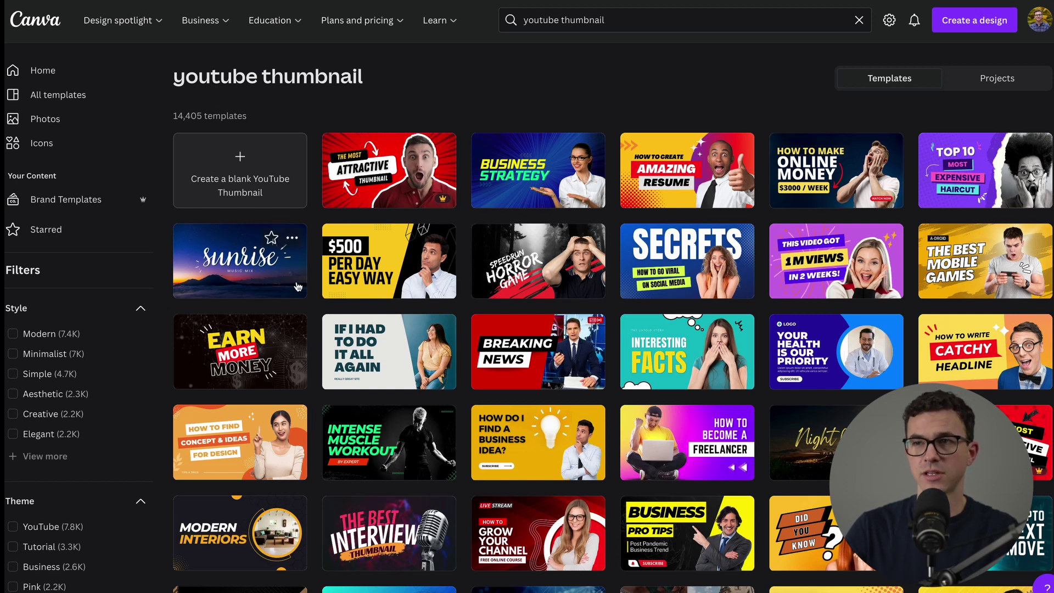
- Open the blue 'Your Health Is Our Priority' template from the thumbnail results
{"action": "scroll", "coordinate": [322, 324], "scroll_direction": "down", "scroll_amount": 4}
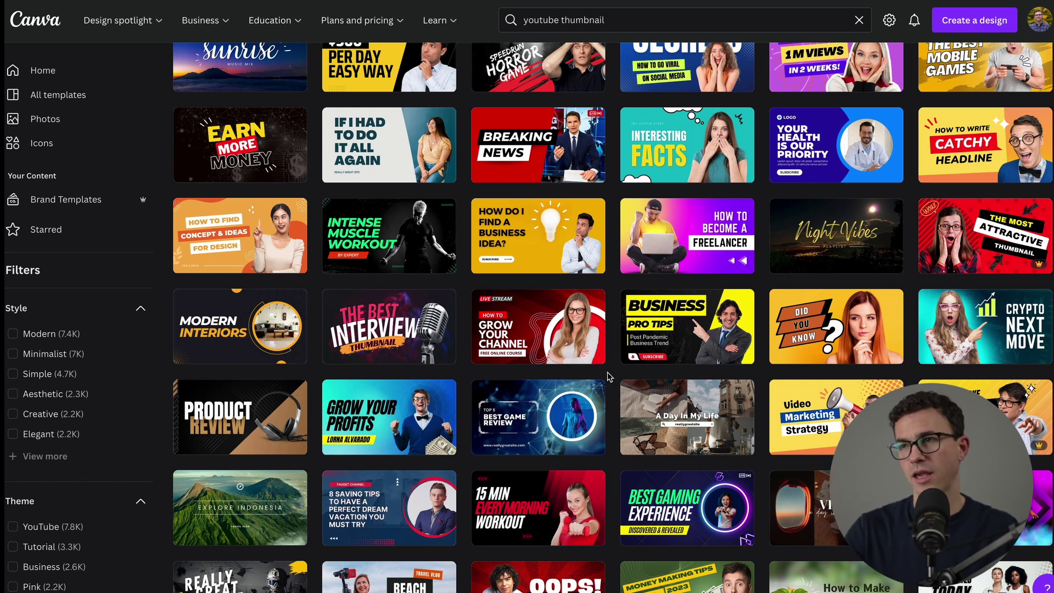
{"action": "scroll", "coordinate": [608, 376], "scroll_direction": "up", "scroll_amount": 4}
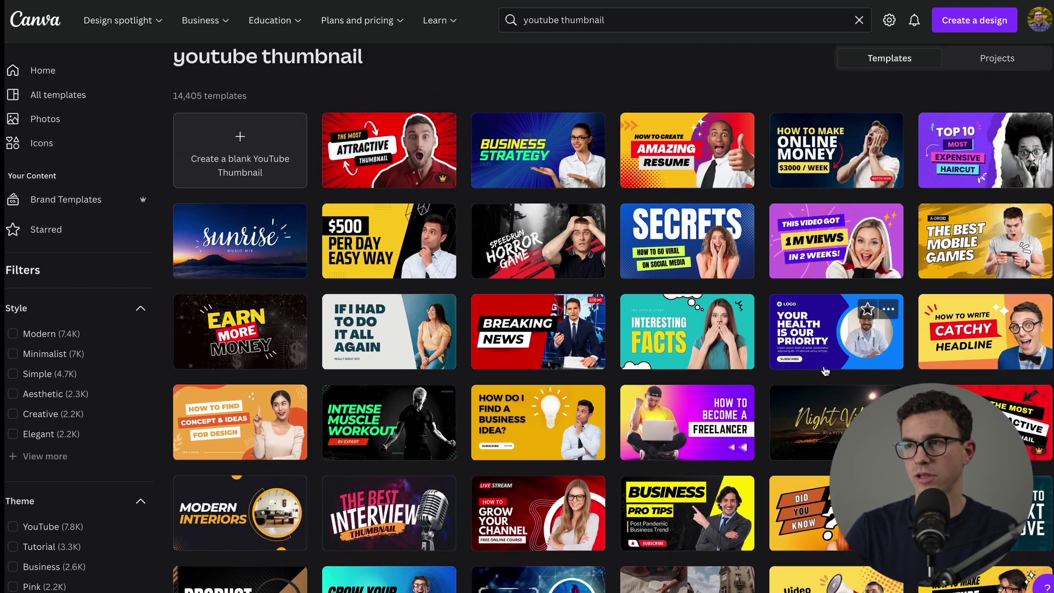
{"action": "left_click", "coordinate": [828, 336]}
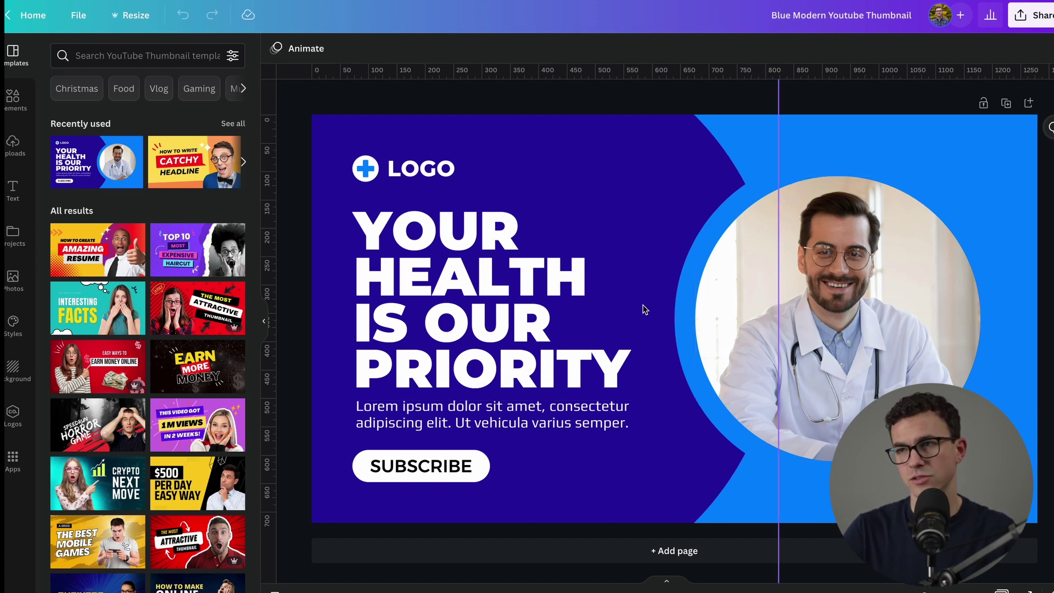
- Replace the doctor photo in the circular frame with the uploaded presenter photo
{"action": "left_click", "coordinate": [723, 305]}
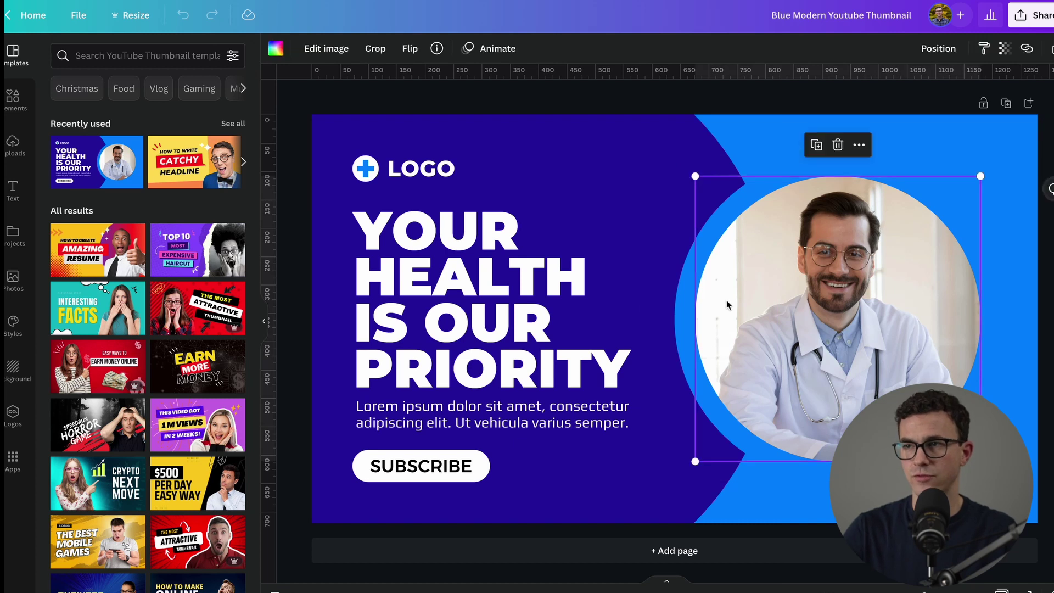
{"action": "key", "text": "Delete"}
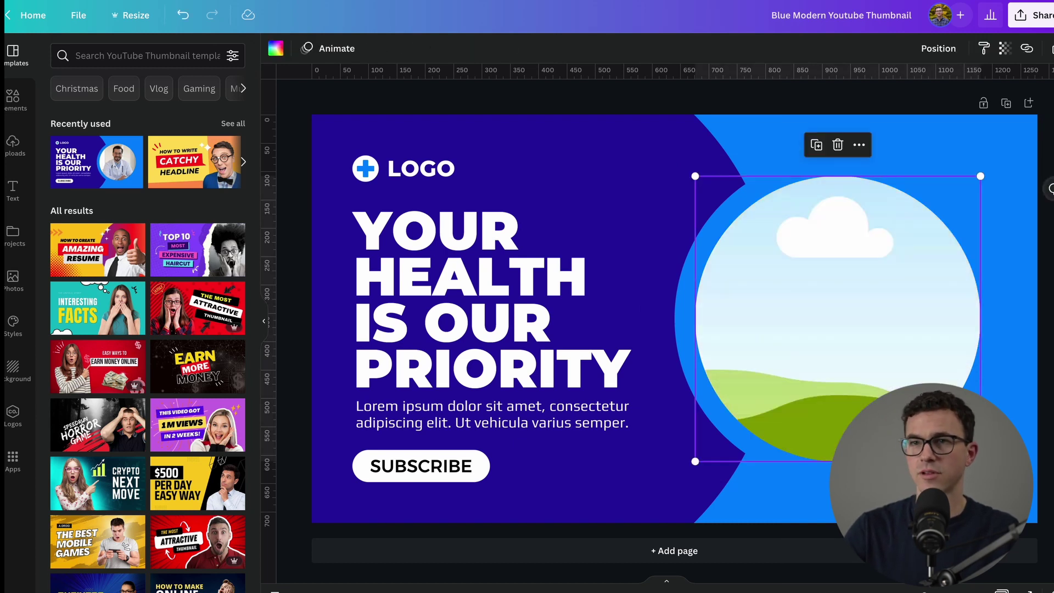
{"action": "left_click", "coordinate": [13, 144]}
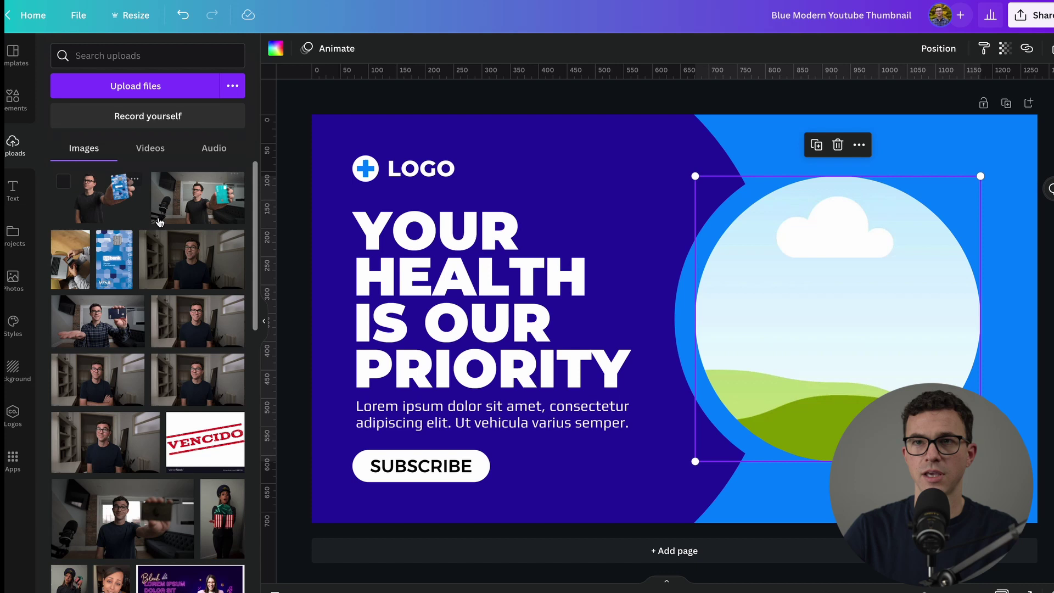
{"action": "left_click", "coordinate": [118, 380]}
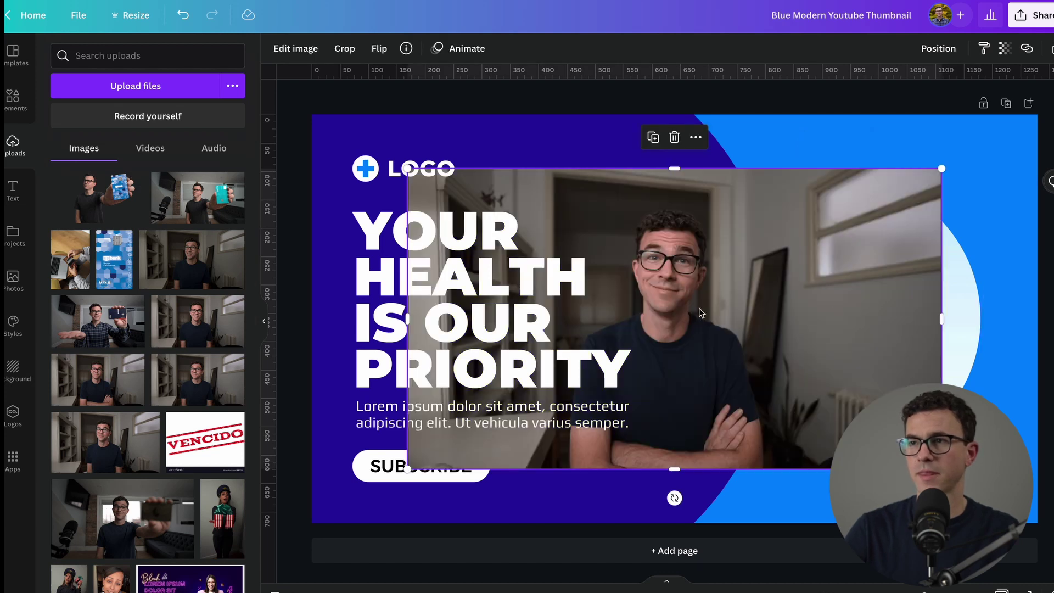
{"action": "left_click_drag", "start_coordinate": [674, 308], "coordinate": [824, 316]}
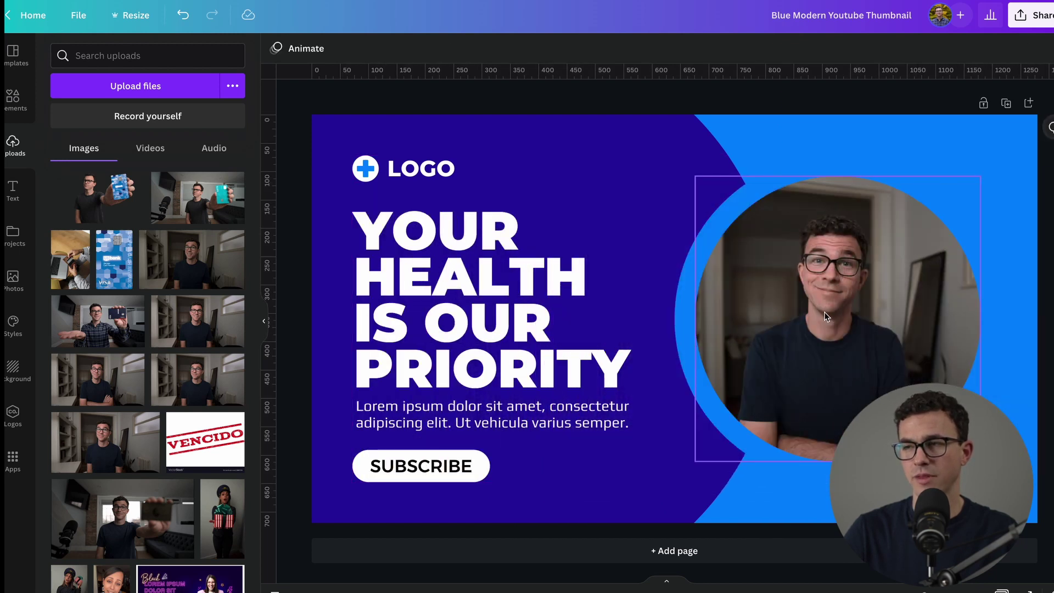
- Crop inside the circle, enlarging and shifting the photo so the presenter fills it
{"action": "left_click", "coordinate": [779, 239]}
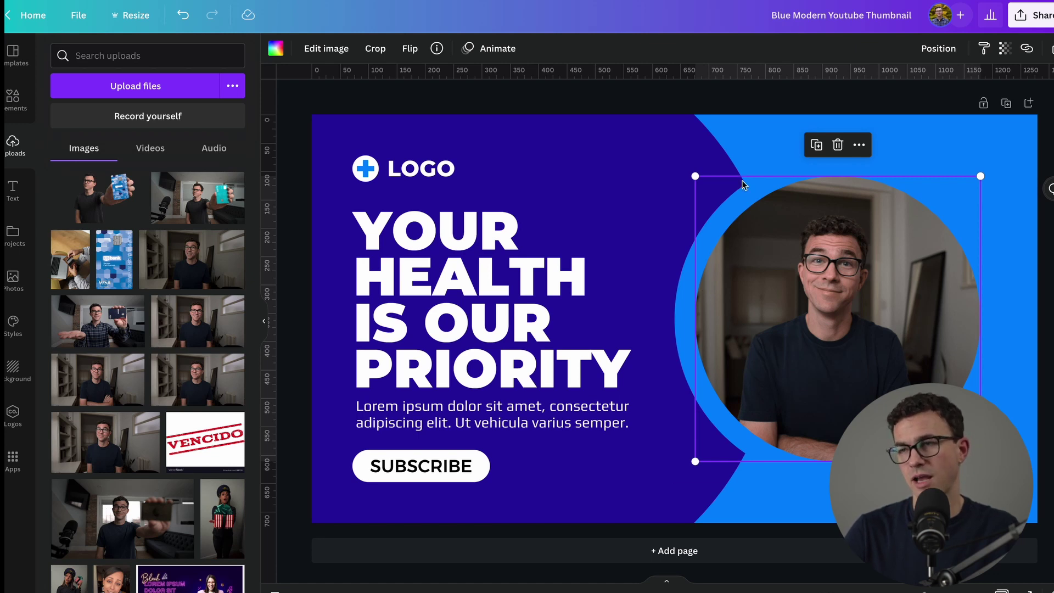
{"action": "left_click_drag", "start_coordinate": [695, 176], "coordinate": [677, 158]}
{"action": "key", "text": "ctrl+z"}
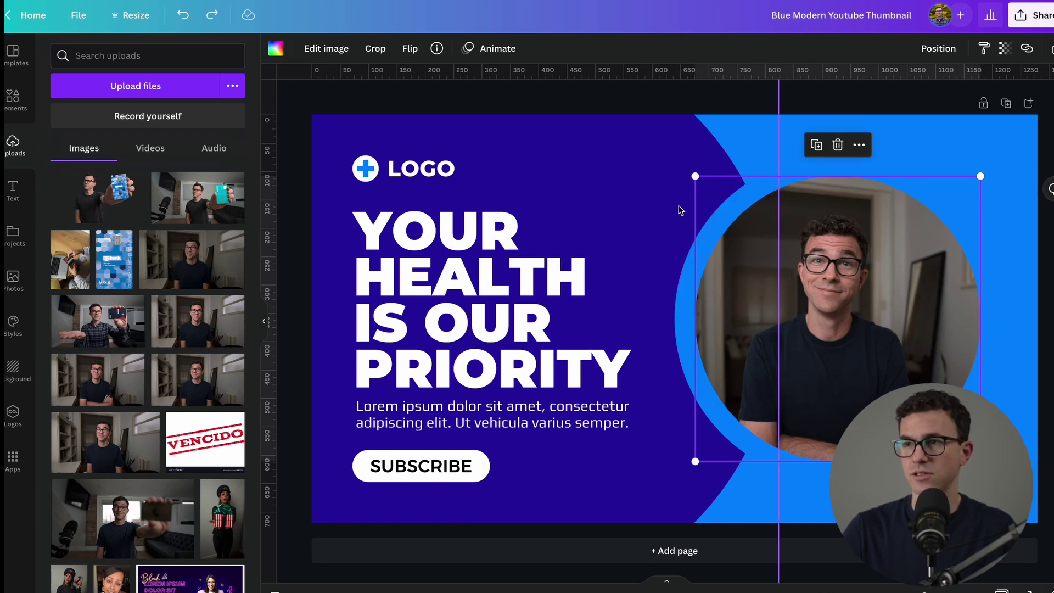
{"action": "double_click", "coordinate": [799, 276]}
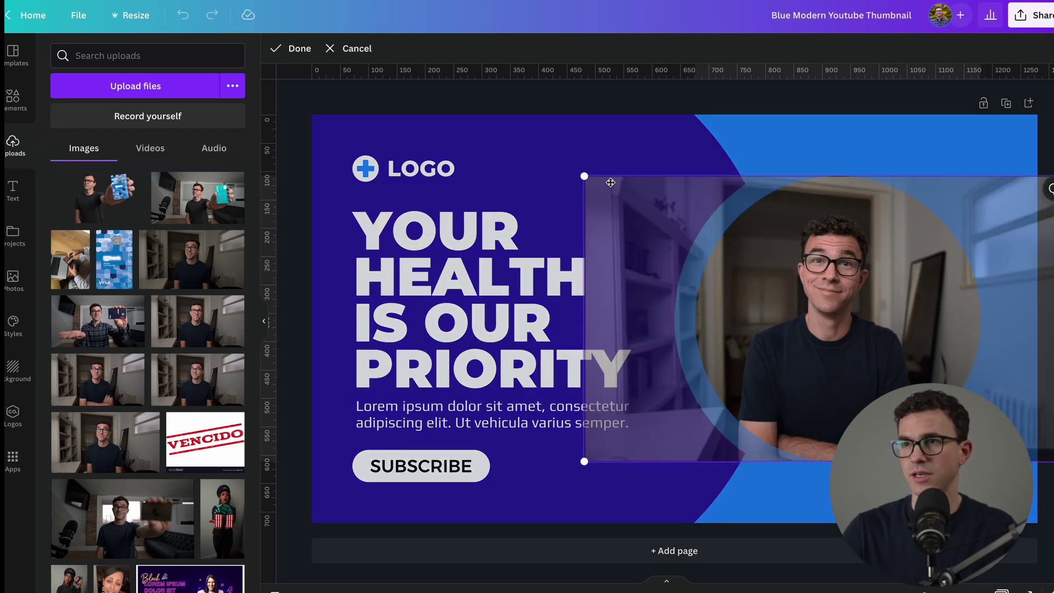
{"action": "left_click_drag", "start_coordinate": [584, 175], "coordinate": [493, 125]}
{"action": "left_click_drag", "start_coordinate": [493, 461], "coordinate": [415, 505]}
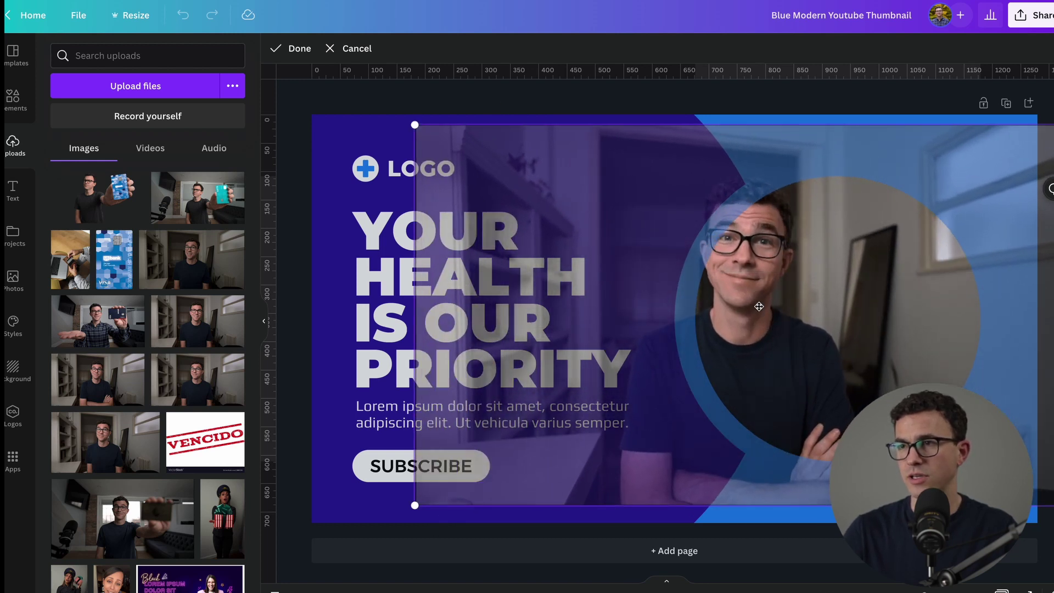
{"action": "left_click_drag", "start_coordinate": [759, 306], "coordinate": [864, 324]}
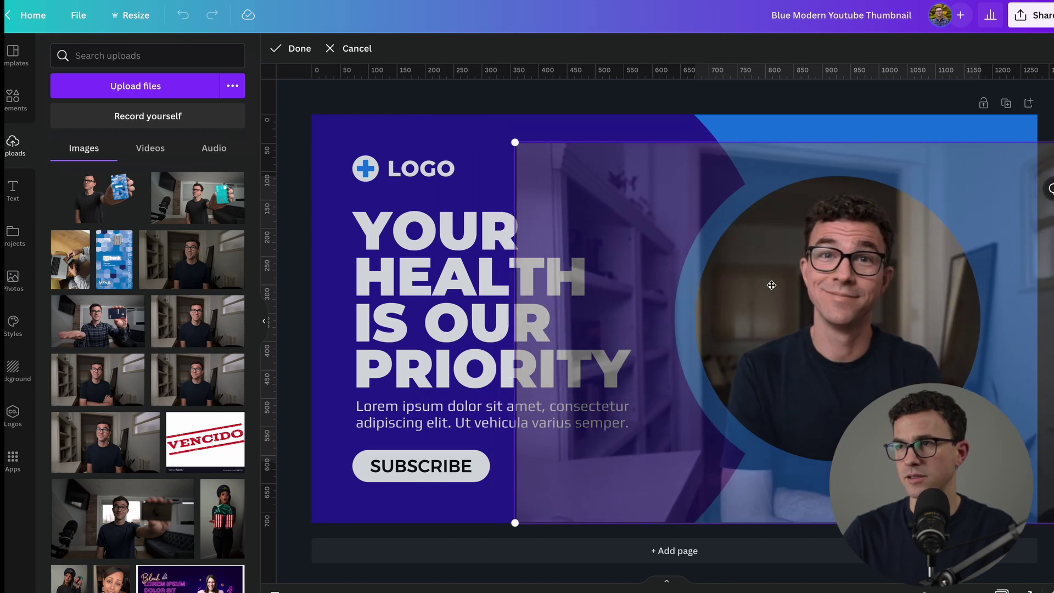
{"action": "left_click", "coordinate": [834, 129]}
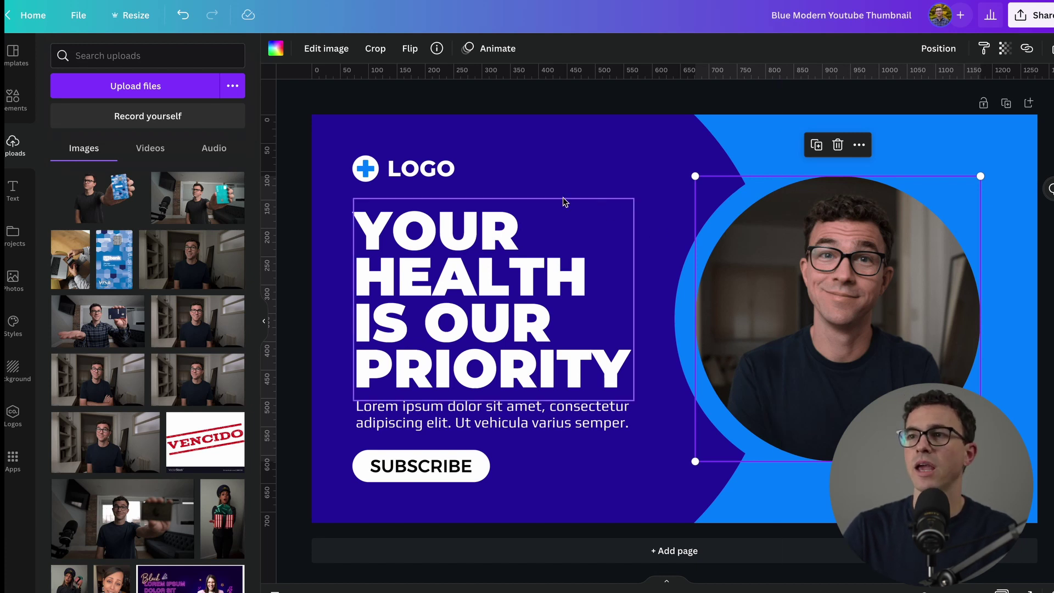
- Change the dark-blue background shape to dark purple-grey
{"action": "left_click", "coordinate": [756, 146]}
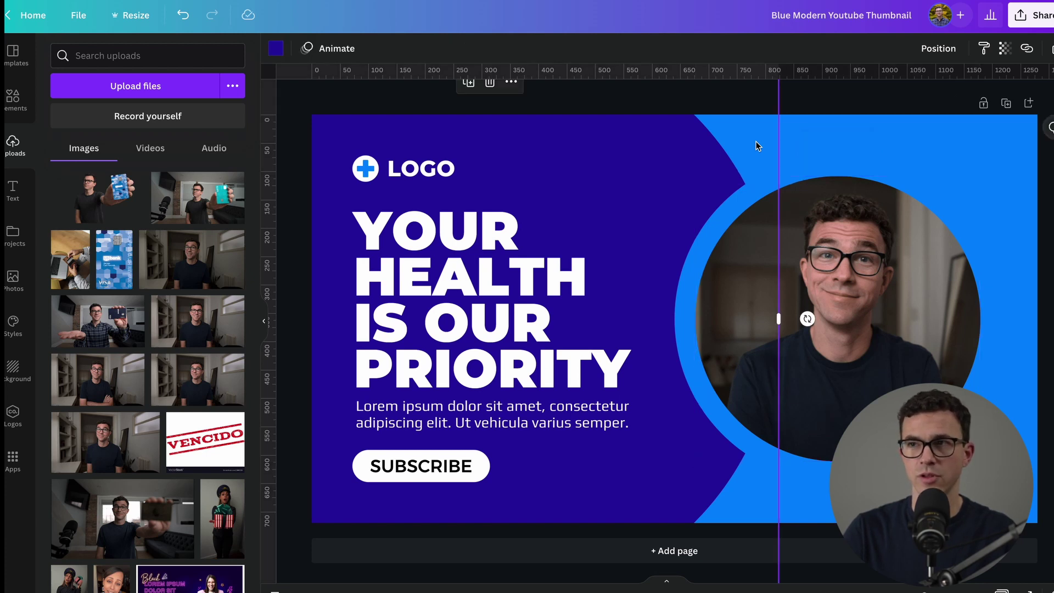
{"action": "left_click", "coordinate": [276, 50]}
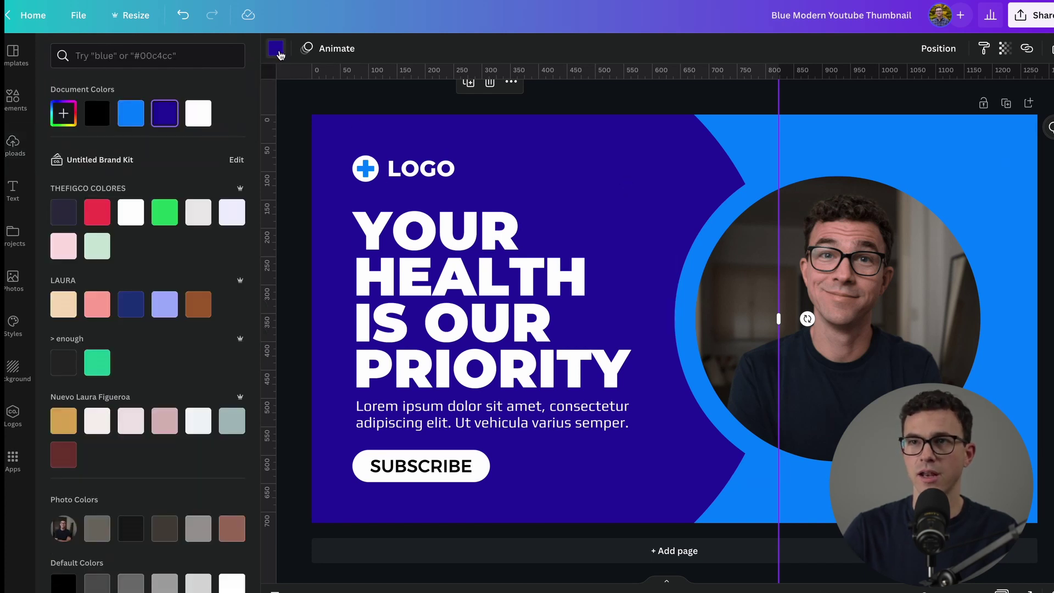
{"action": "left_click", "coordinate": [62, 209]}
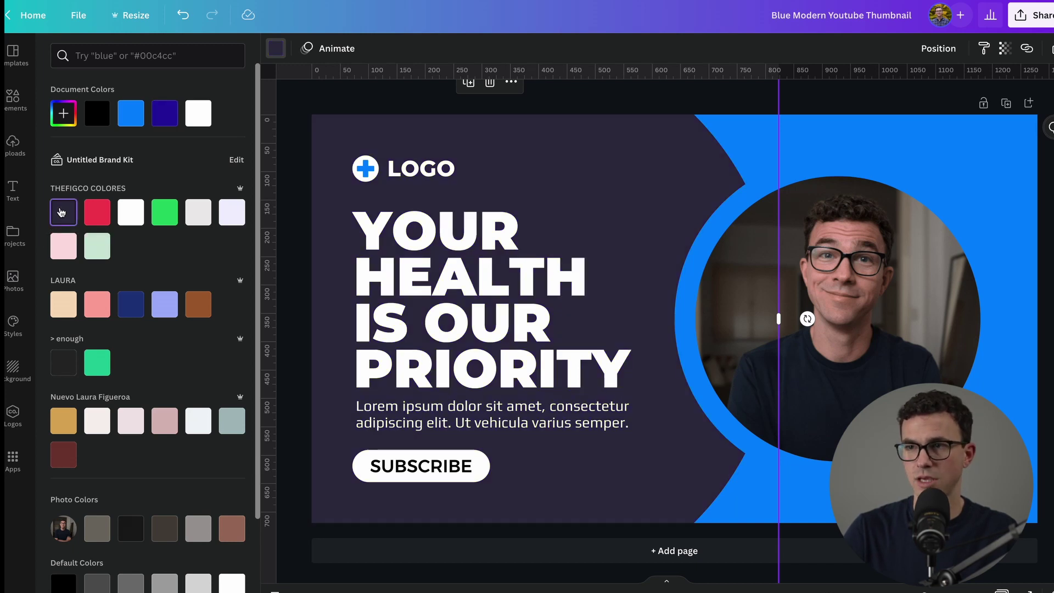
{"action": "left_click", "coordinate": [983, 126]}
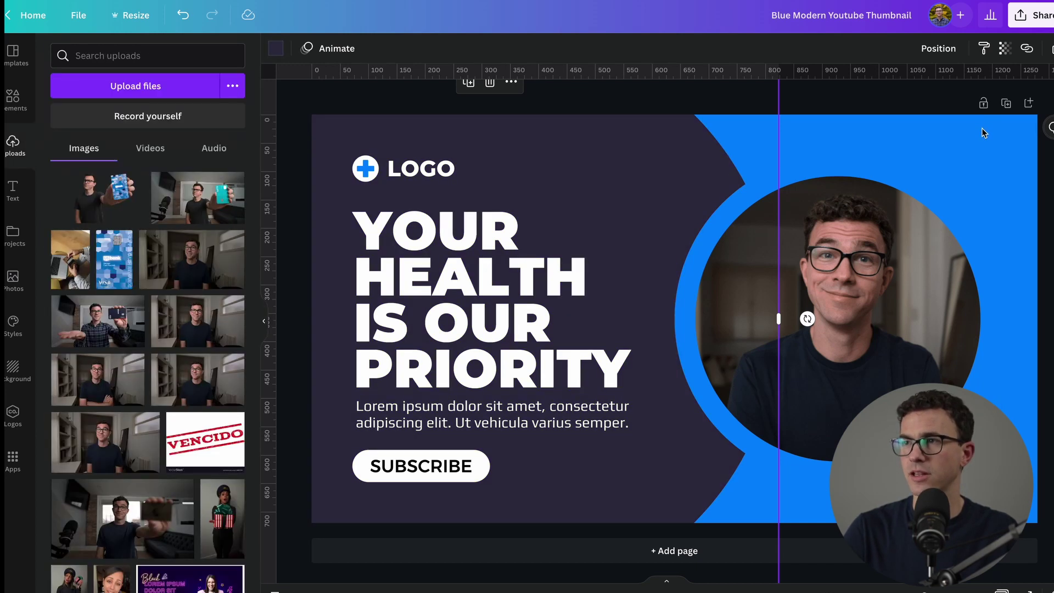
- Make the blue backdrop shape and the ring around the photo white
{"action": "left_click", "coordinate": [981, 128]}
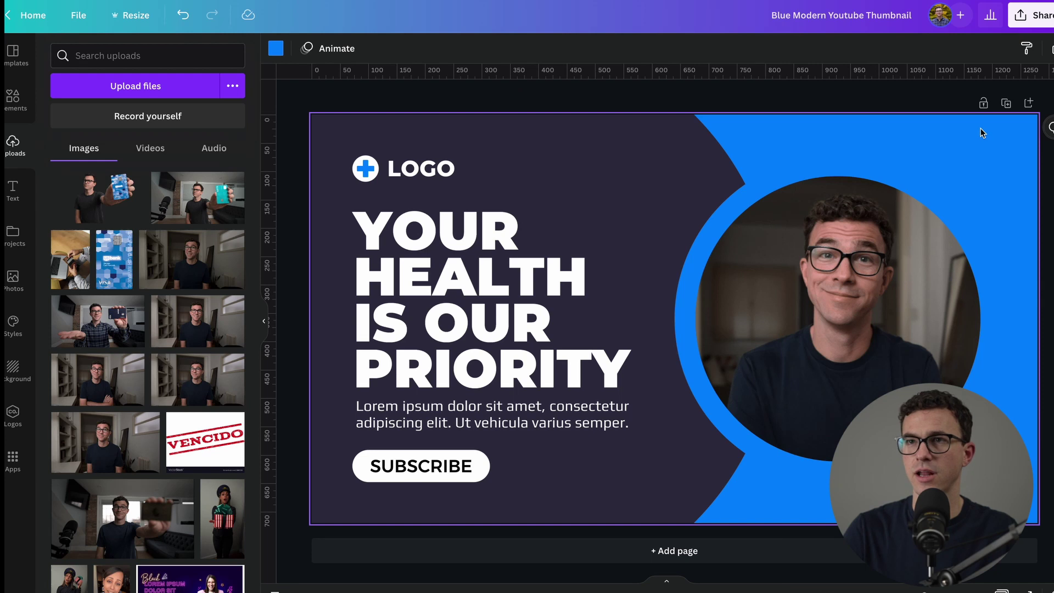
{"action": "left_click", "coordinate": [276, 51]}
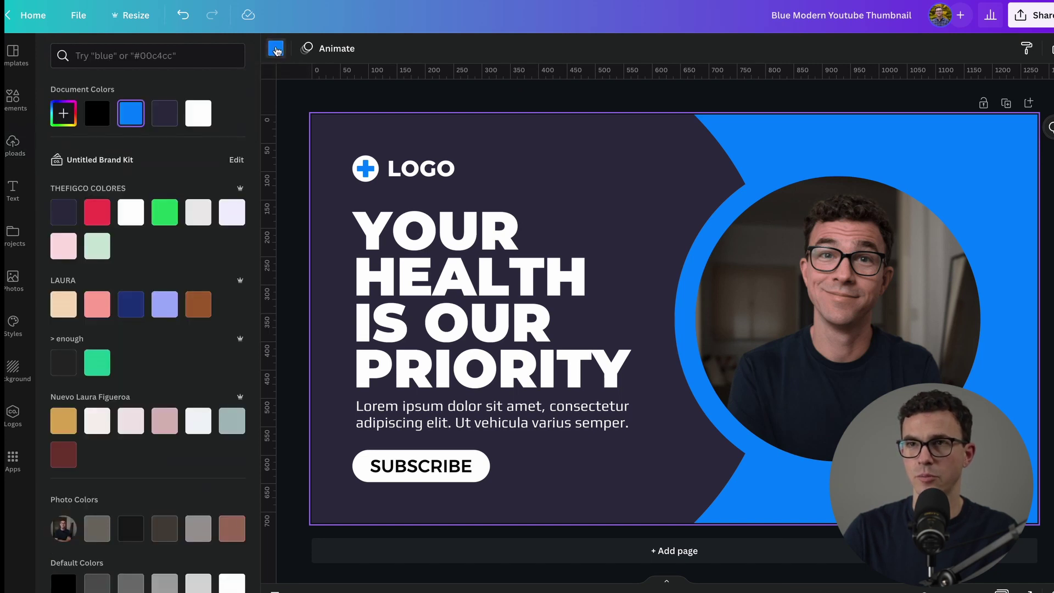
{"action": "left_click", "coordinate": [130, 211]}
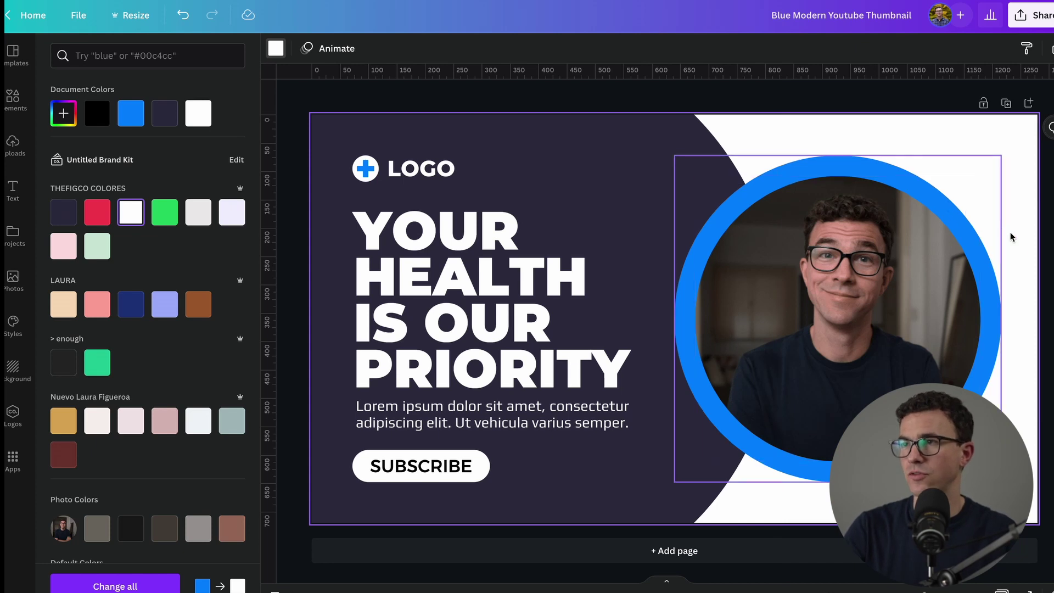
{"action": "left_click", "coordinate": [996, 291]}
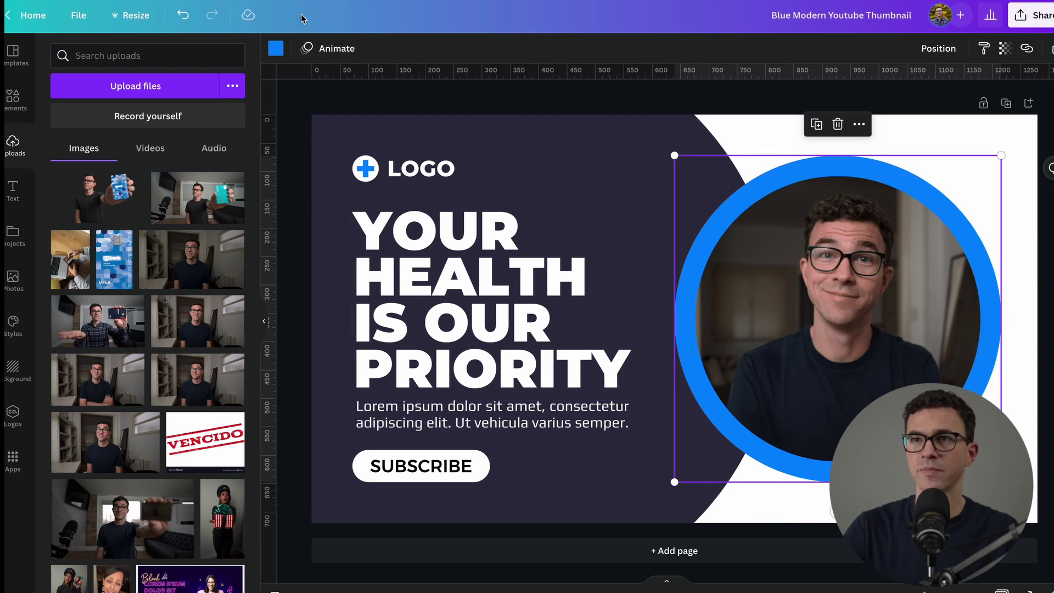
{"action": "left_click", "coordinate": [274, 50]}
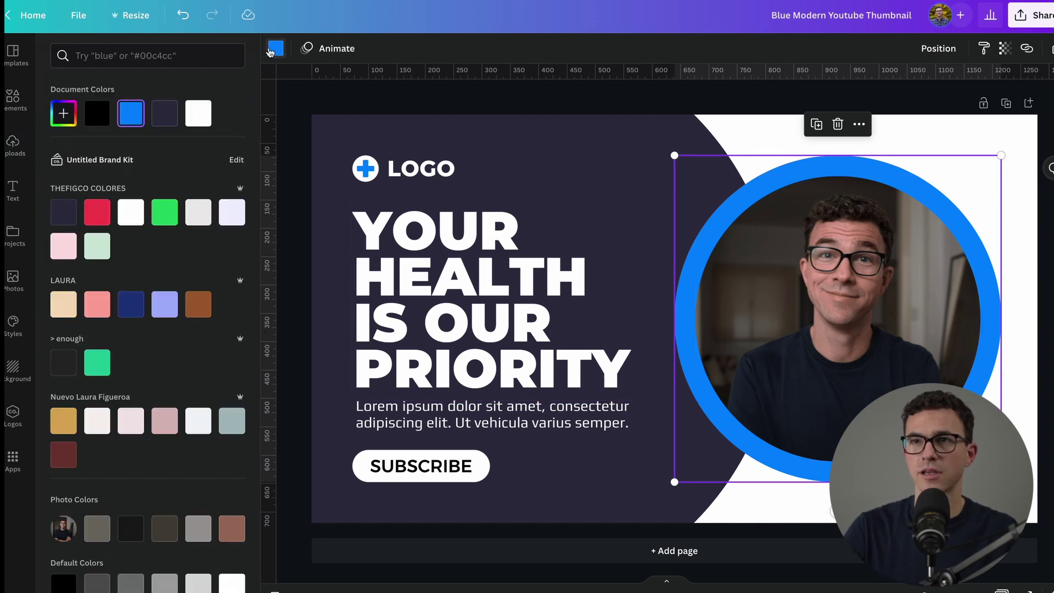
{"action": "left_click", "coordinate": [128, 222]}
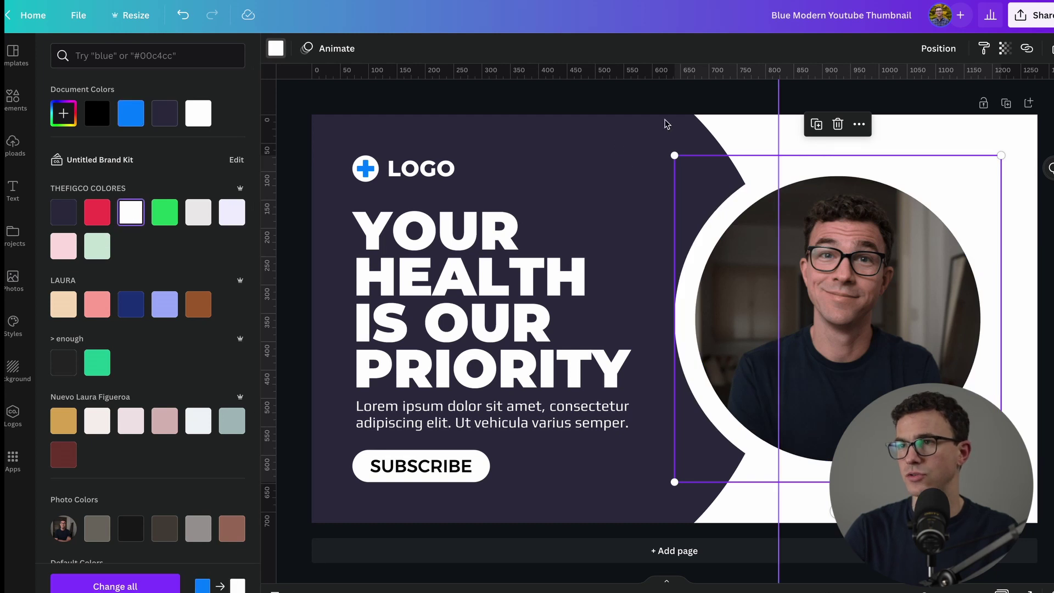
{"action": "left_click", "coordinate": [734, 126]}
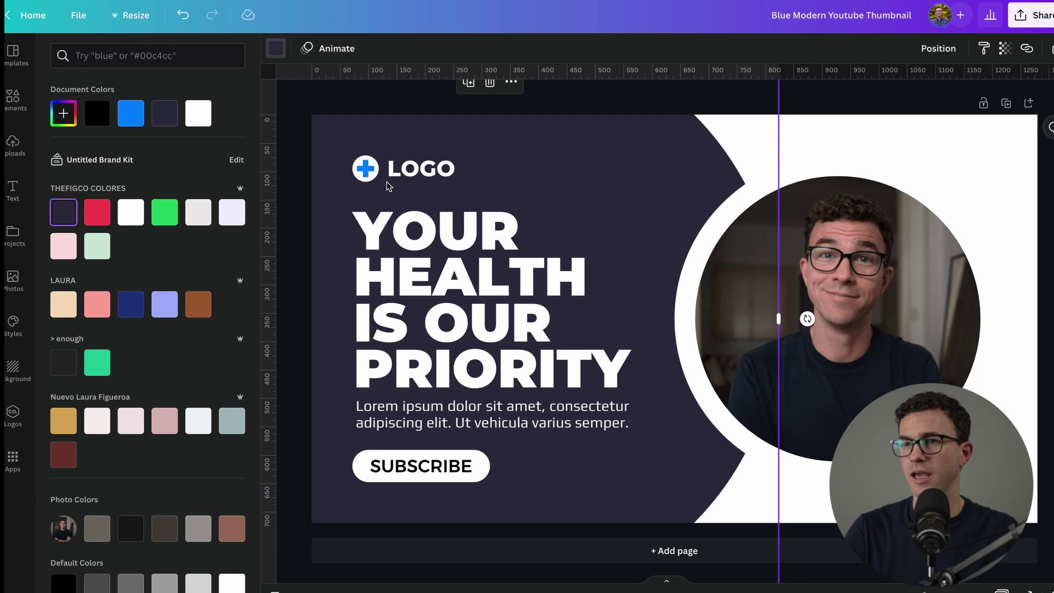
- Delete the Lorem ipsum paragraph, then the SUBSCRIBE text and its pill shape
{"action": "left_click", "coordinate": [490, 421]}
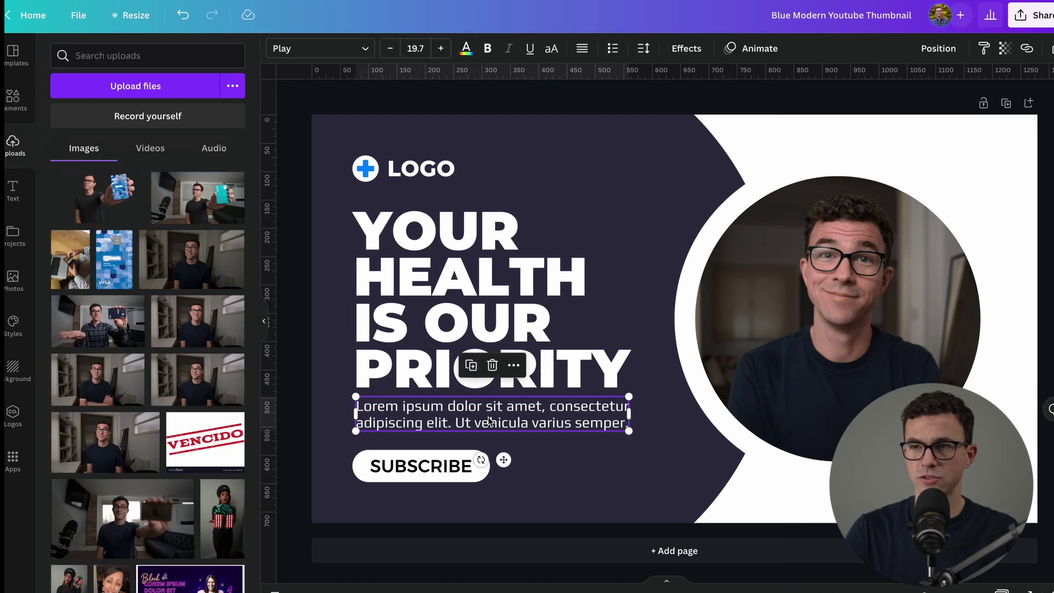
{"action": "key", "text": "Delete"}
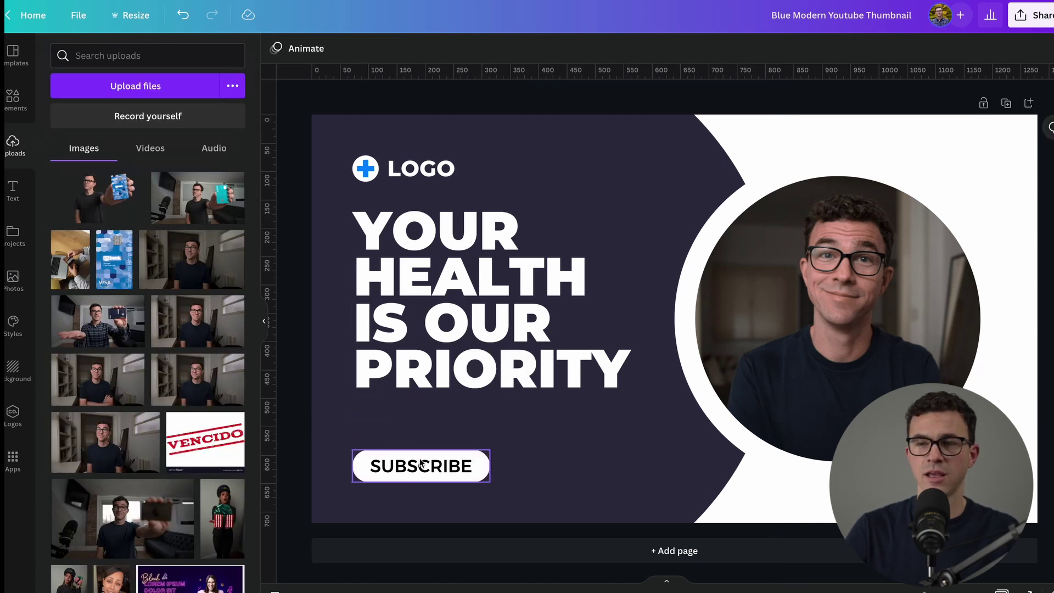
{"action": "left_click", "coordinate": [421, 464]}
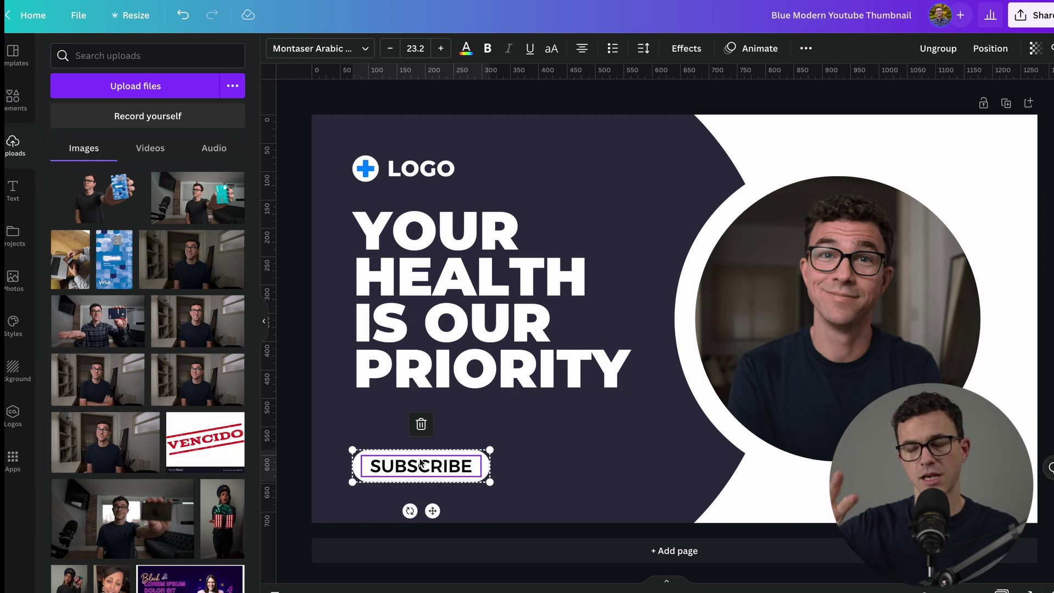
{"action": "left_click", "coordinate": [482, 454]}
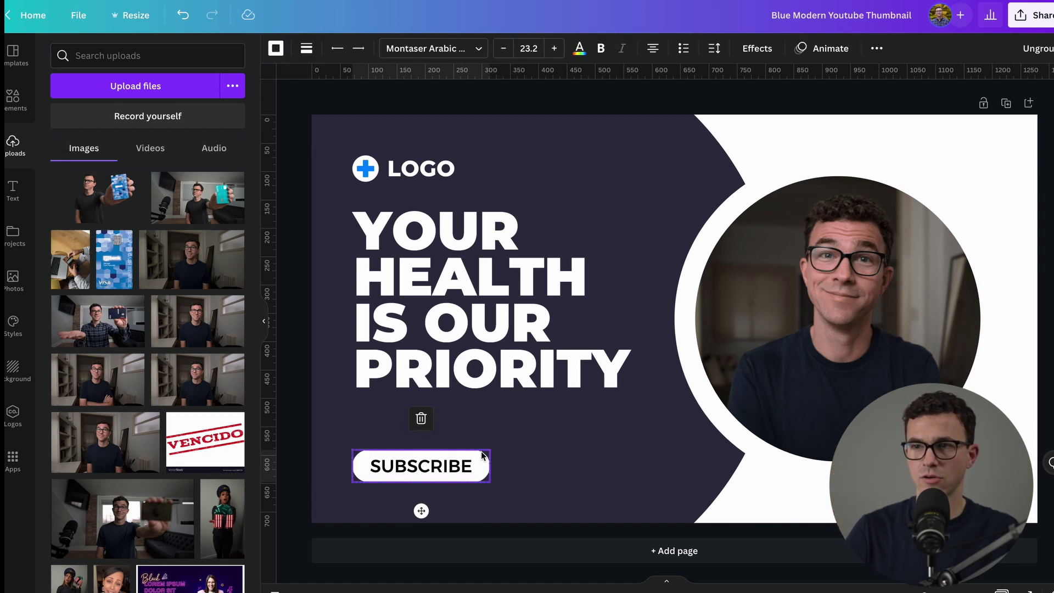
{"action": "left_click", "coordinate": [475, 466]}
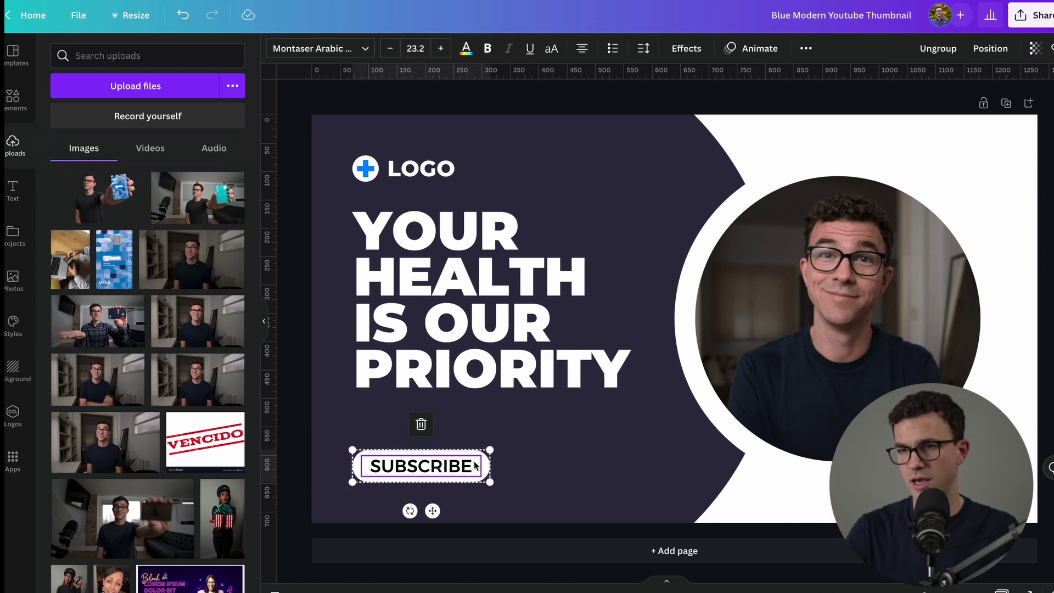
{"action": "key", "text": "Delete"}
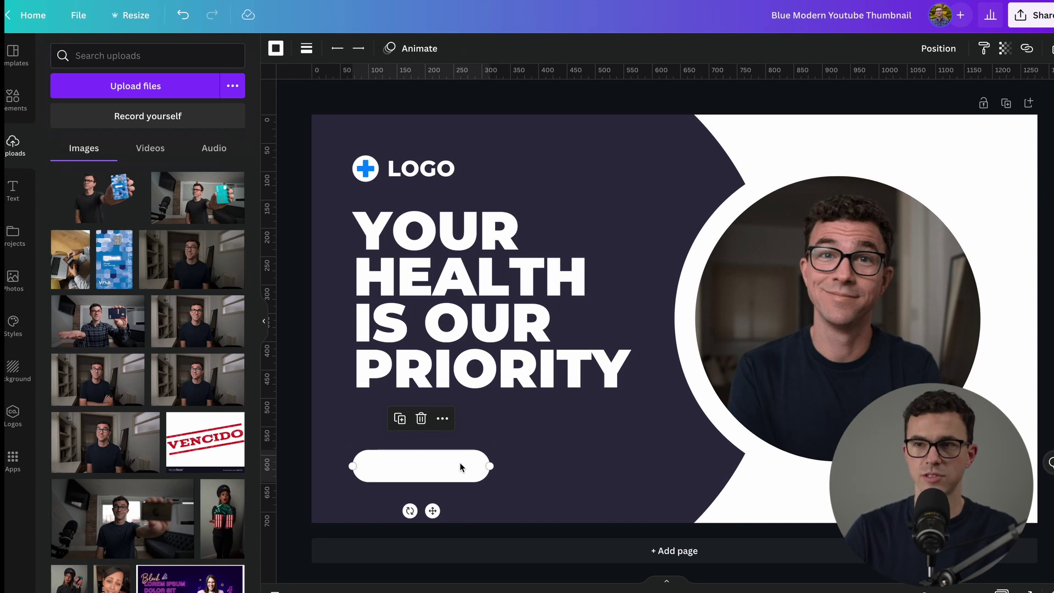
{"action": "key", "text": "Delete"}
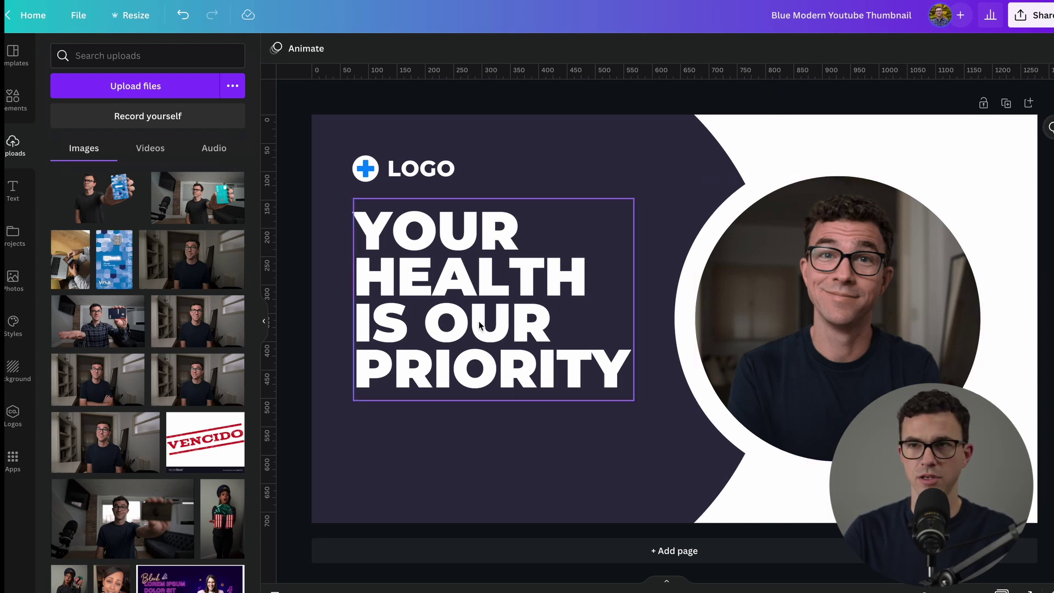
- Retype the health slogan as 'CREATE YOUR CHANNEL' and select it for a font change
{"action": "left_click", "coordinate": [450, 293]}
{"action": "double_click", "coordinate": [447, 284]}
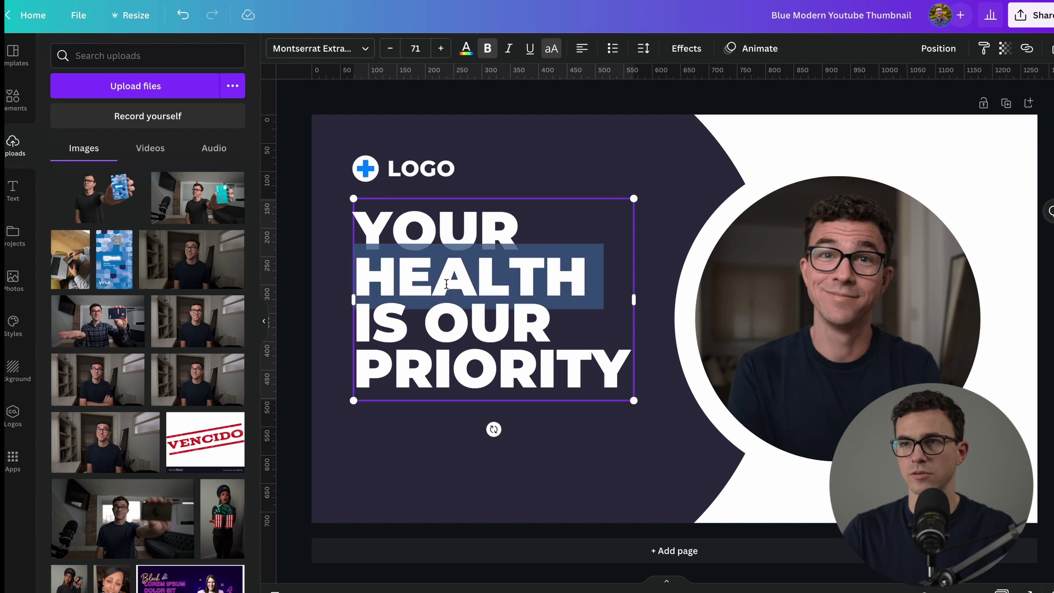
{"action": "key", "text": "Up"}
{"action": "key", "text": "shift+Down"}
{"action": "key", "text": "shift+Down"}
{"action": "key", "text": "shift+Down"}
{"action": "key", "text": "shift+Down"}
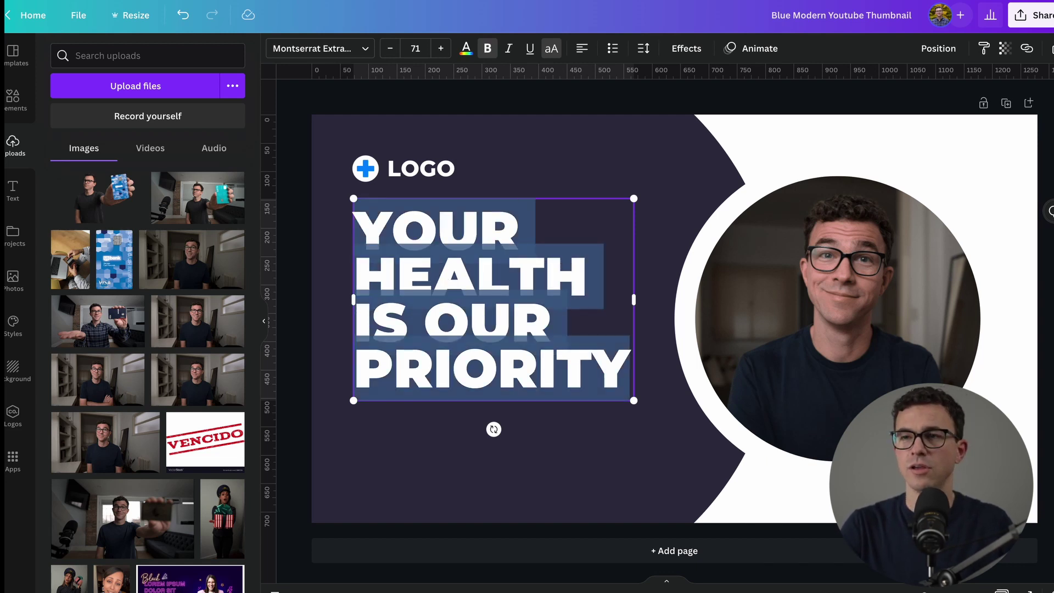
{"action": "type", "text": "CREAETE"}
{"action": "key", "text": "BackSpace"}
{"action": "key", "text": "BackSpace"}
{"action": "key", "text": "BackSpace"}
{"action": "type", "text": "TE"}
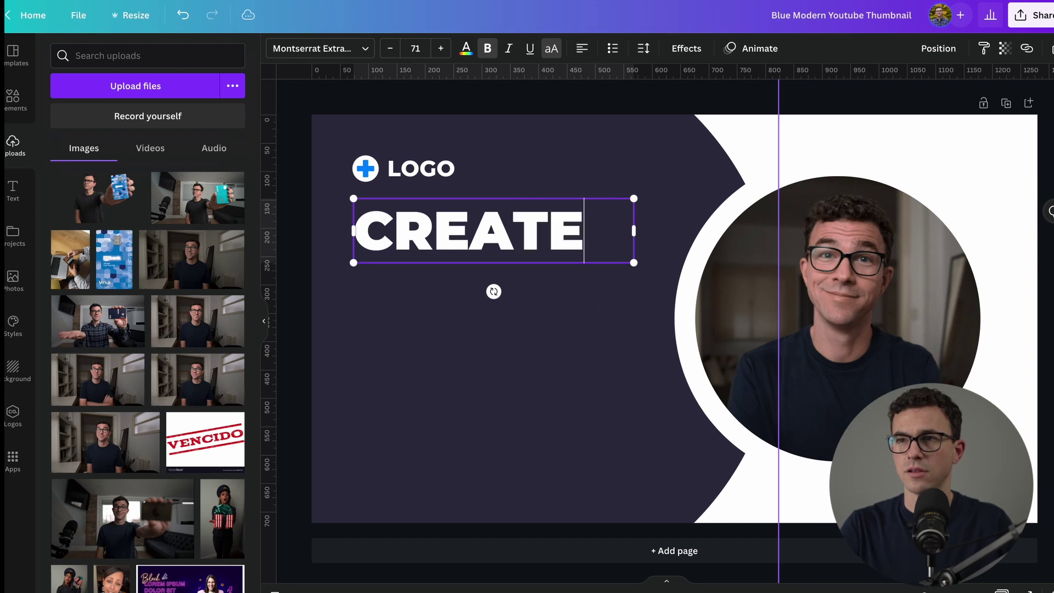
{"action": "type", "text": " YOUT"}
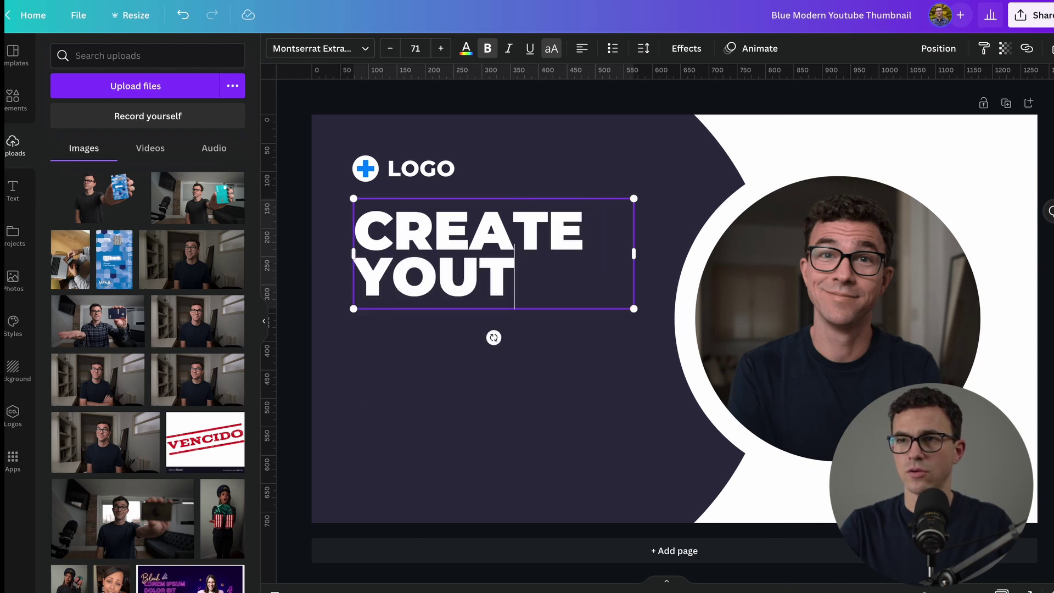
{"action": "key", "text": "BackSpace"}
{"action": "type", "text": "R C"}
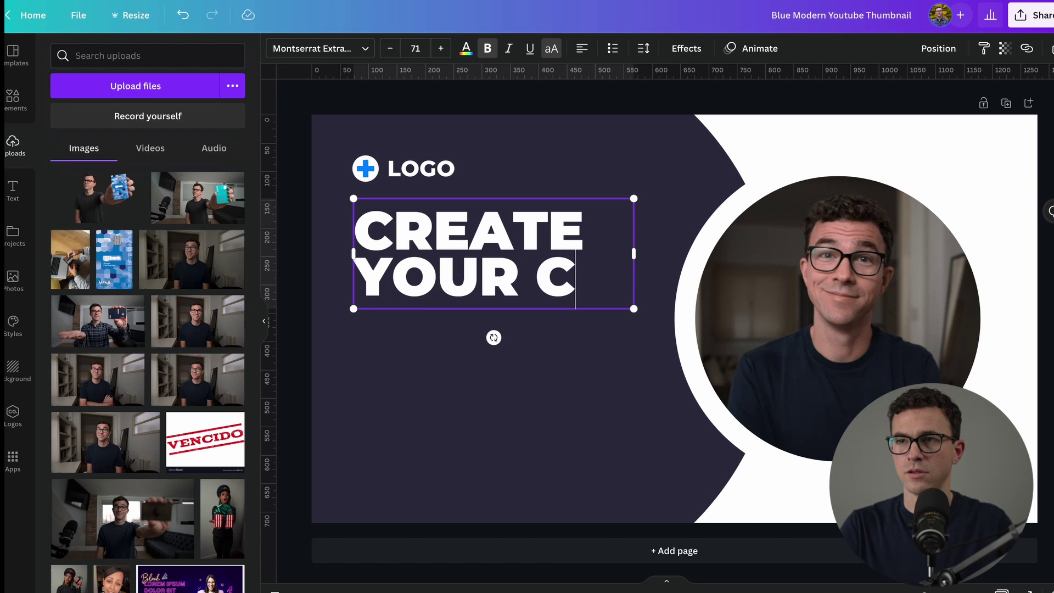
{"action": "type", "text": "HANNEL"}
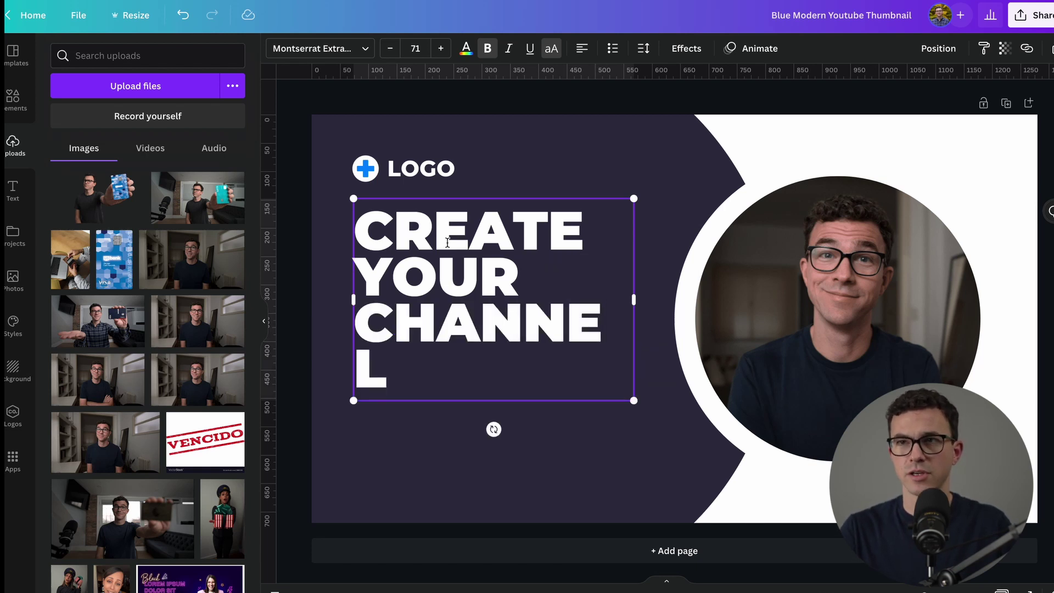
{"action": "triple_click", "coordinate": [394, 233]}
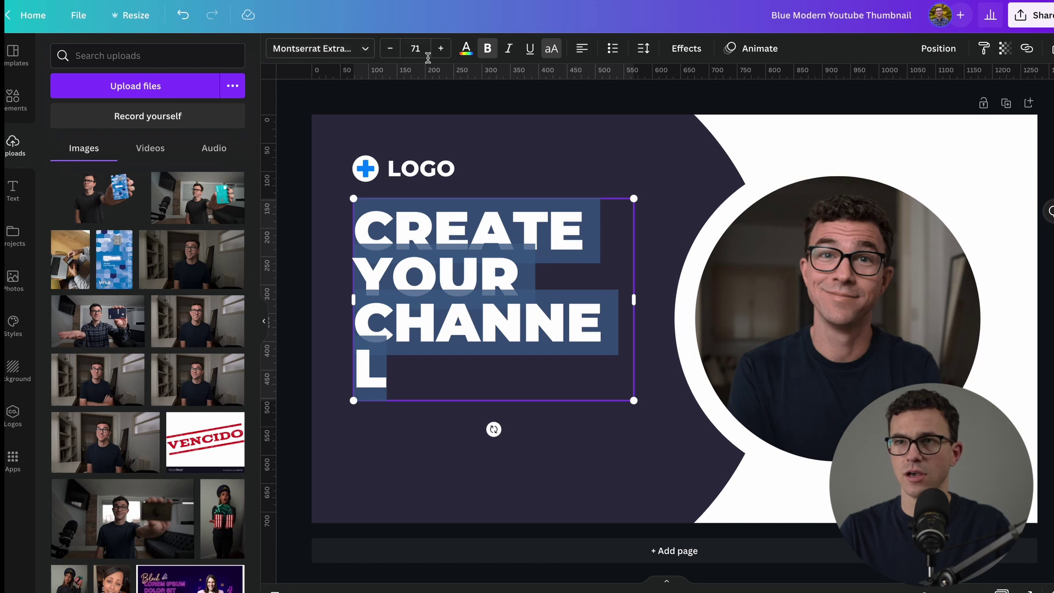
{"action": "left_click", "coordinate": [314, 49]}
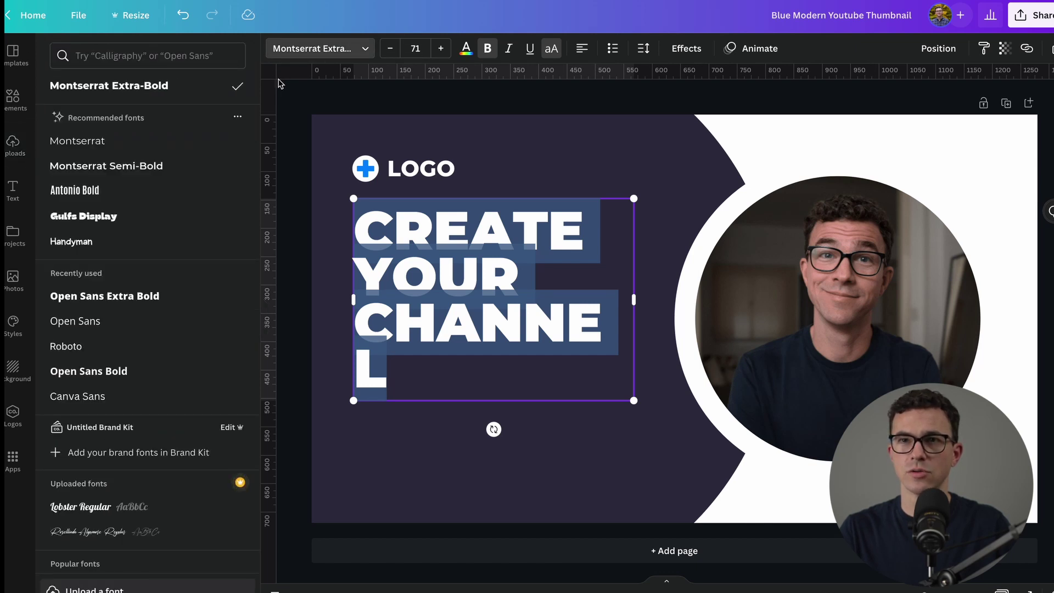
- Apply the Open Sans Extra Bold font to the headline
{"action": "left_click", "coordinate": [134, 299]}
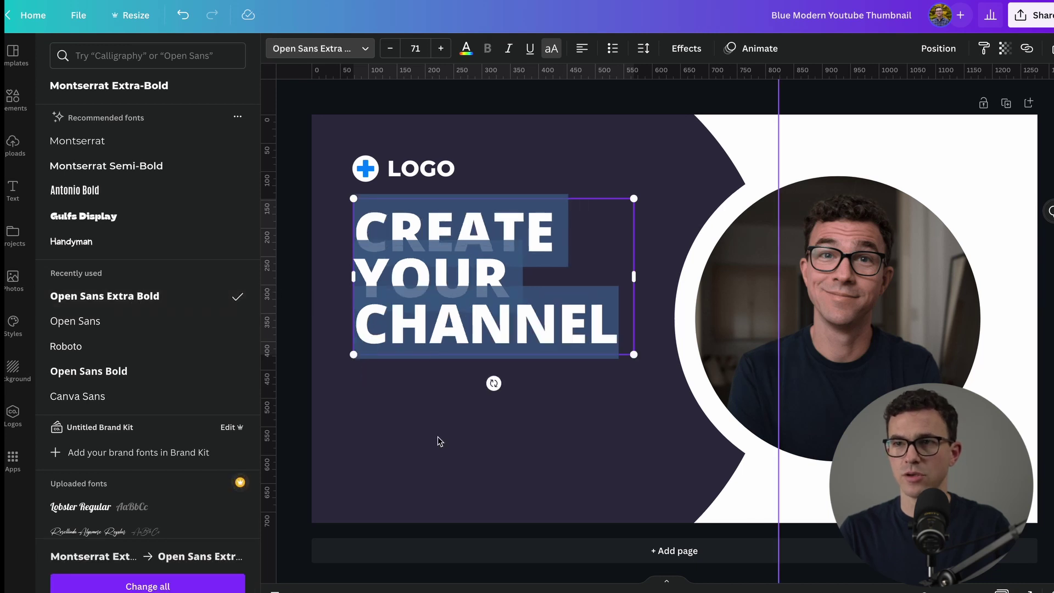
{"action": "left_click", "coordinate": [393, 444]}
{"action": "scroll", "coordinate": [425, 253], "scroll_direction": "down", "scroll_amount": 1}
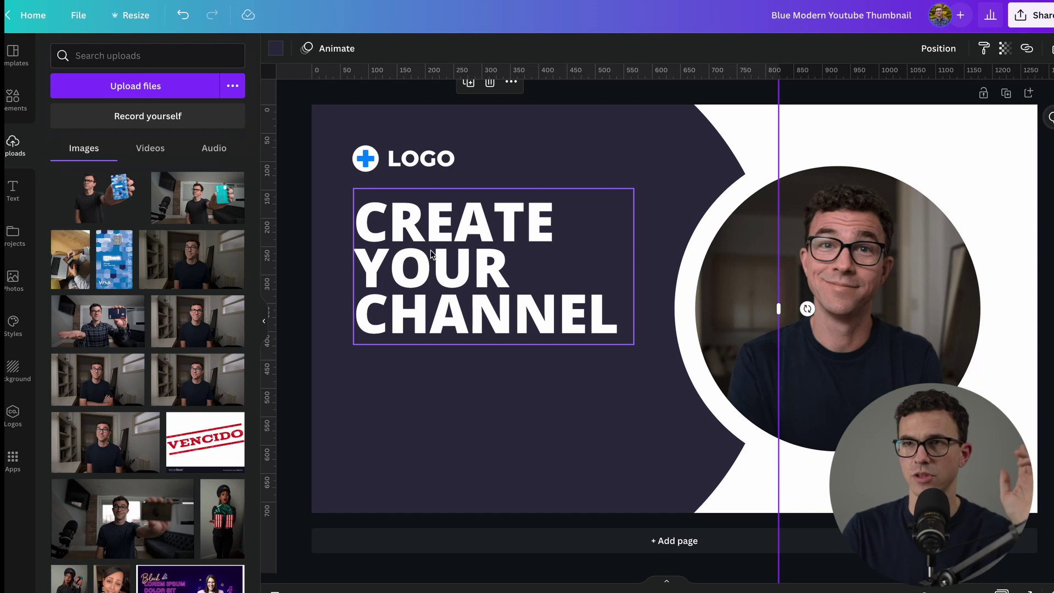
- Select all the headline text and keep its colour white after trying green
{"action": "left_click", "coordinate": [426, 252]}
{"action": "scroll", "coordinate": [425, 253], "scroll_direction": "up", "scroll_amount": 1}
{"action": "left_click", "coordinate": [426, 250]}
{"action": "key", "text": "ctrl+a"}
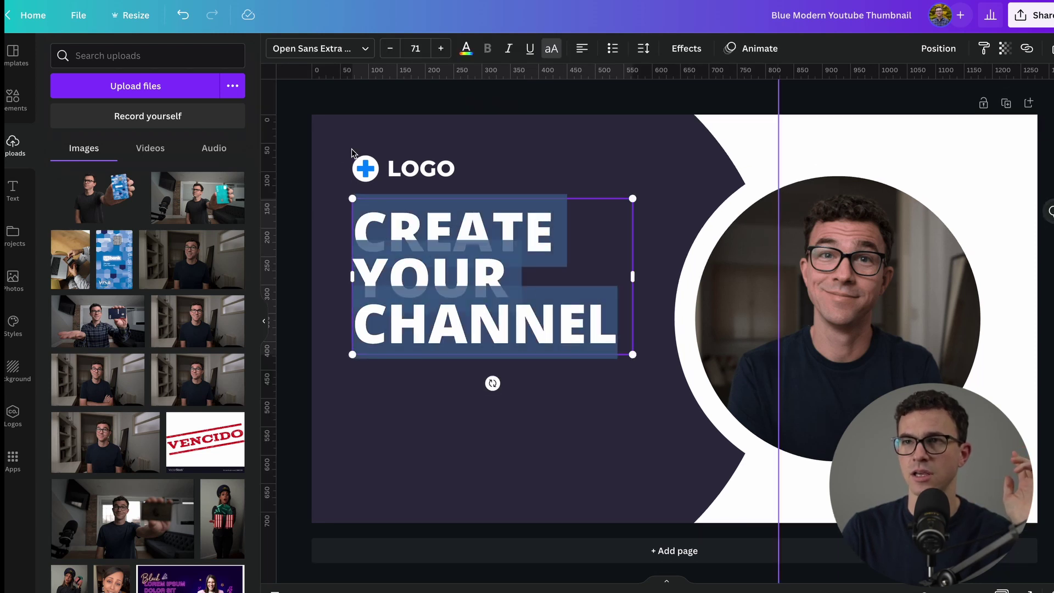
{"action": "left_click", "coordinate": [466, 48]}
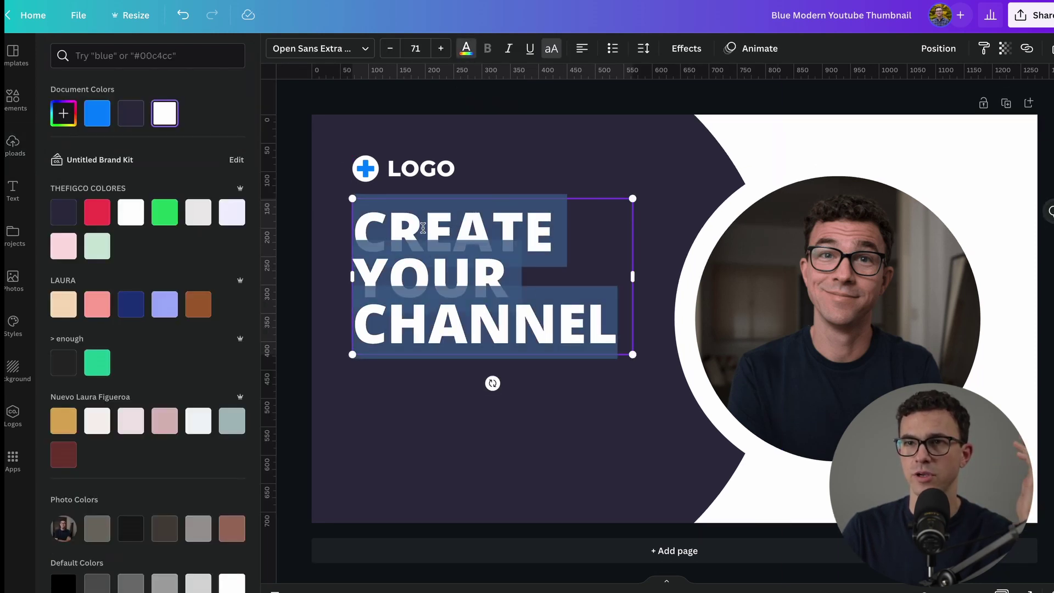
{"action": "left_click", "coordinate": [165, 213]}
{"action": "left_click", "coordinate": [131, 213]}
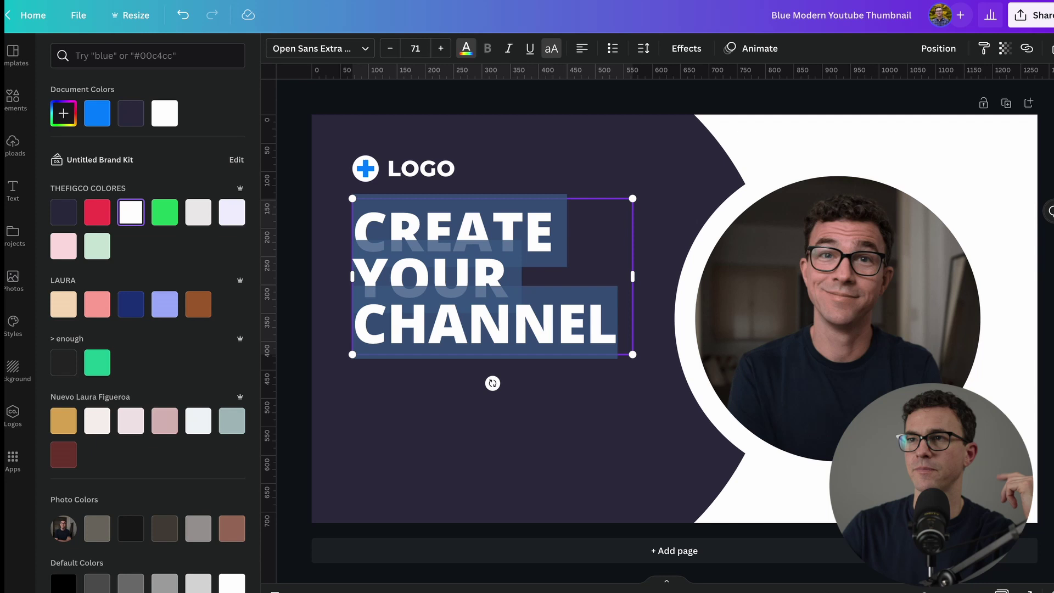
- Widen the headline's line spacing from 0.86 to 1.12
{"action": "left_click", "coordinate": [643, 52]}
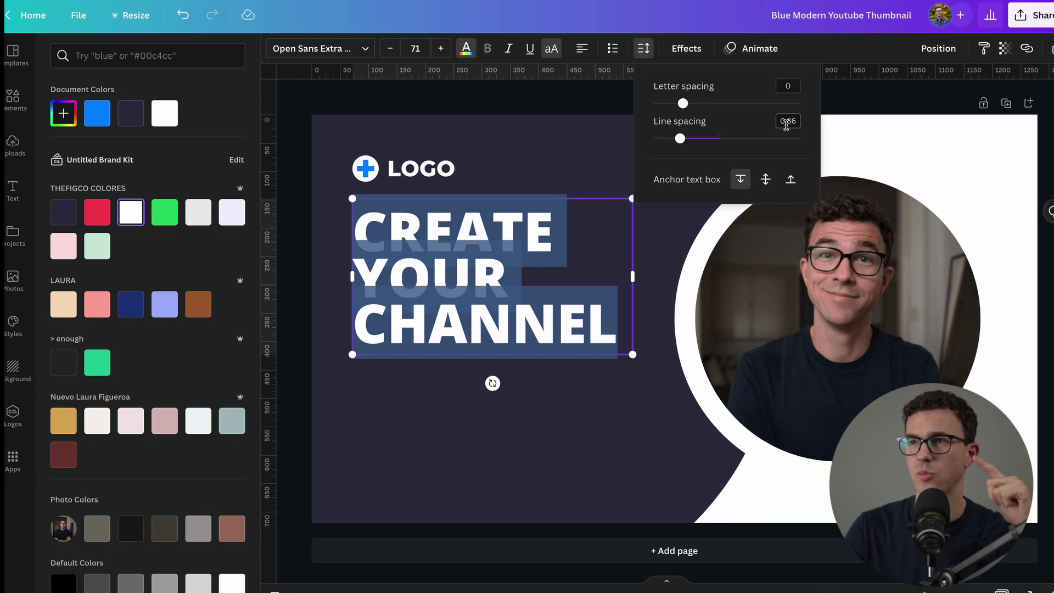
{"action": "left_click_drag", "start_coordinate": [680, 139], "coordinate": [698, 140]}
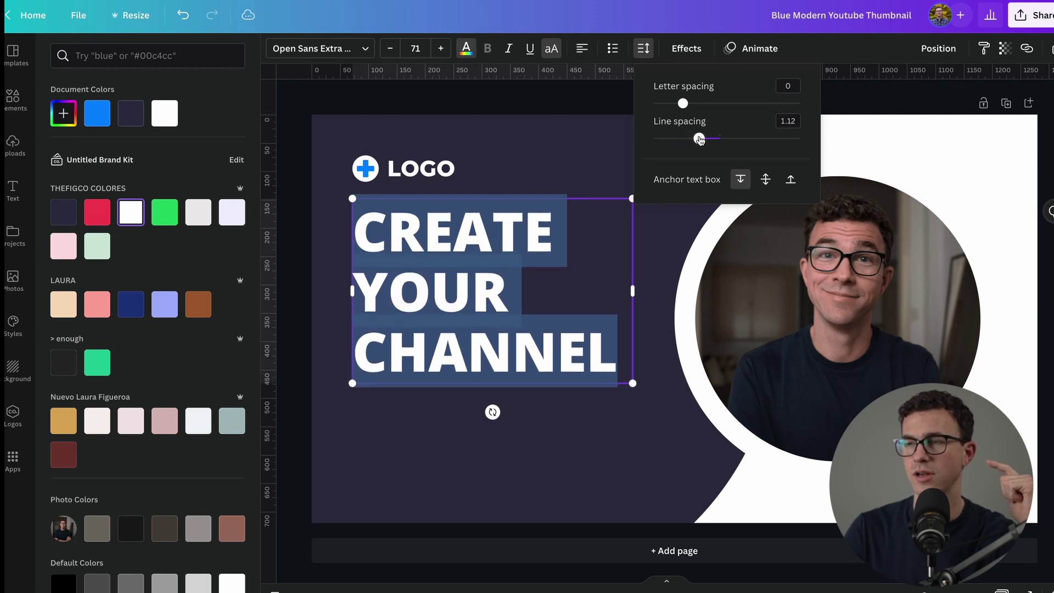
{"action": "left_click", "coordinate": [419, 376]}
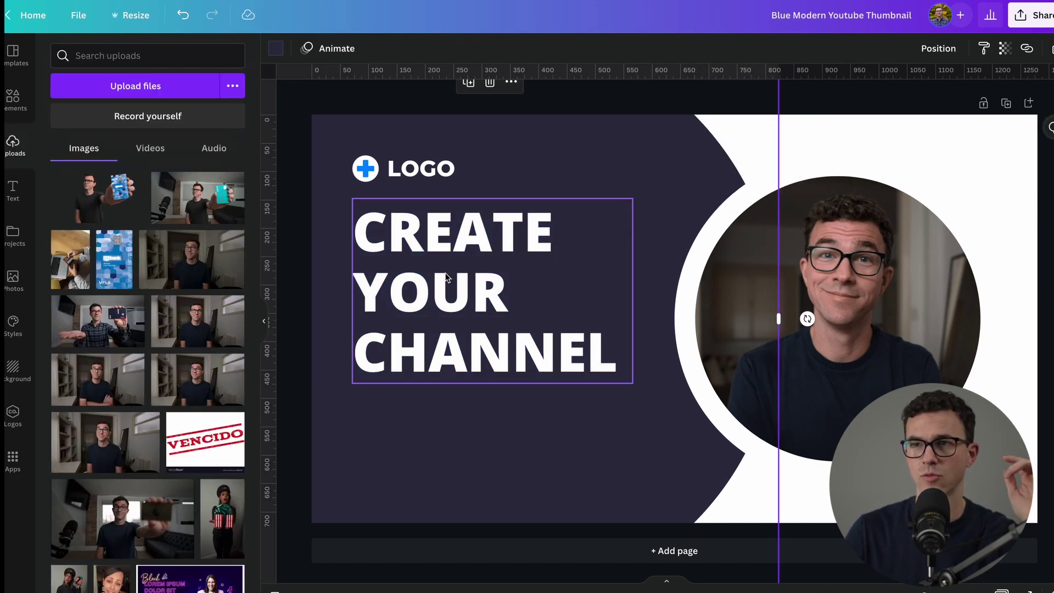
- Move the headline lower and select all of its text for editing
{"action": "left_click_drag", "start_coordinate": [461, 262], "coordinate": [440, 277]}
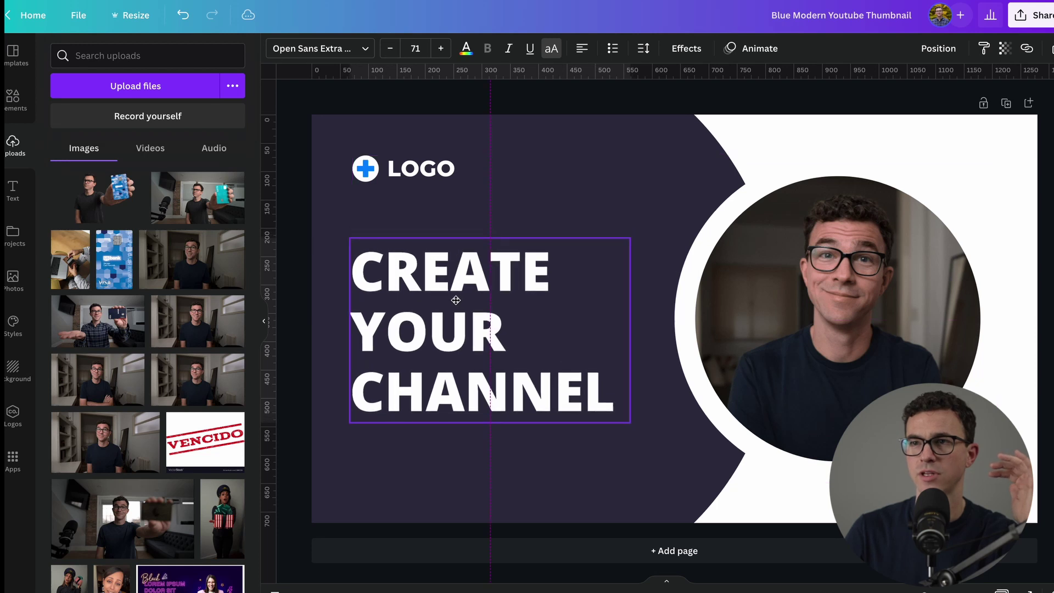
{"action": "double_click", "coordinate": [439, 273]}
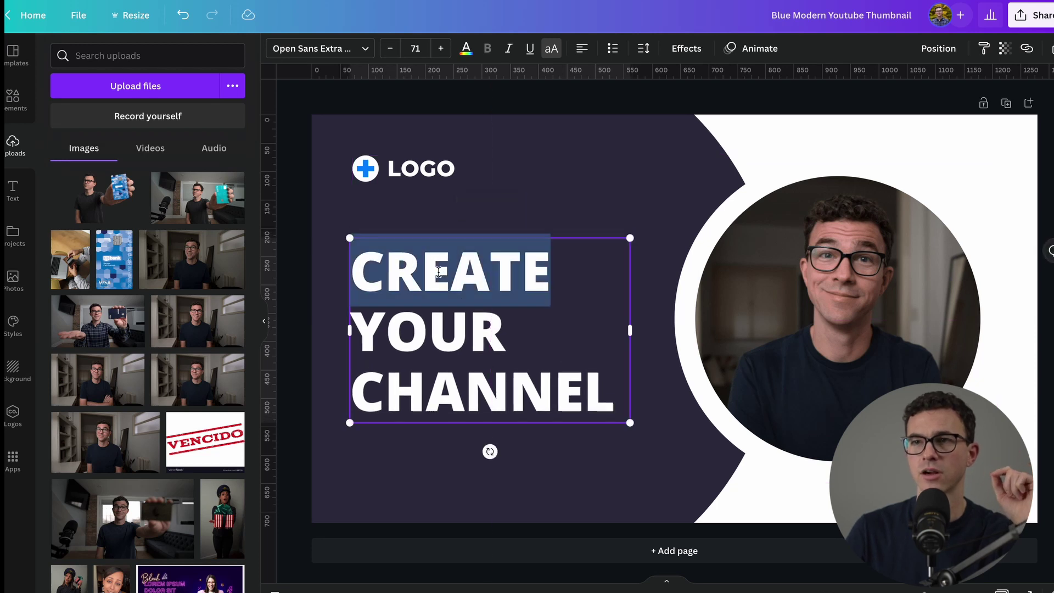
{"action": "left_click", "coordinate": [554, 360]}
{"action": "left_click", "coordinate": [610, 394]}
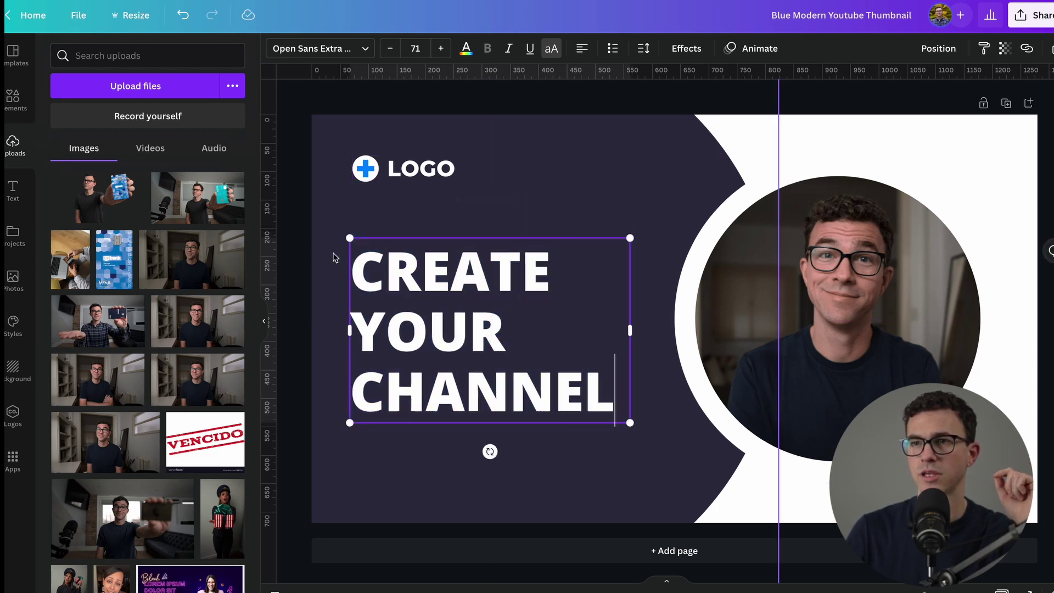
{"action": "key", "text": "ctrl+a"}
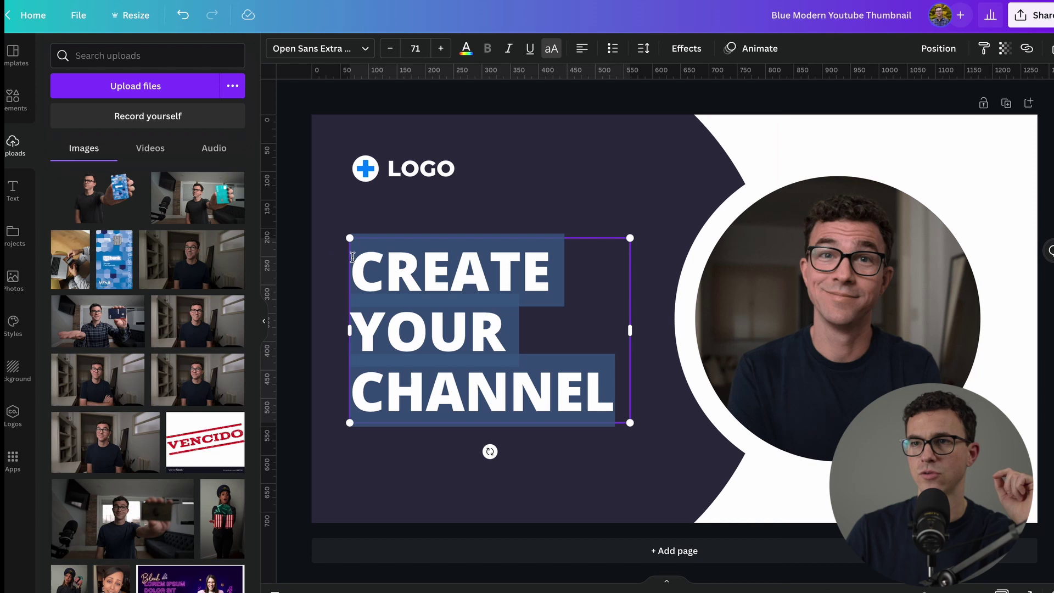
- Set the headline font size to 73, then to 100
{"action": "left_click", "coordinate": [439, 50]}
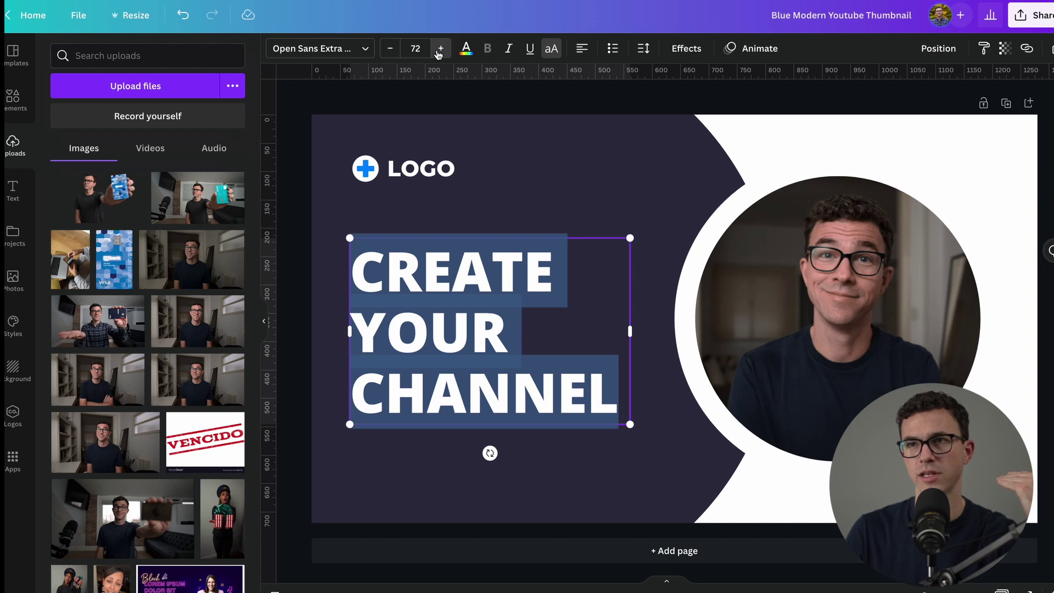
{"action": "left_click", "coordinate": [419, 48]}
{"action": "type", "text": "73"}
{"action": "key", "text": "Return"}
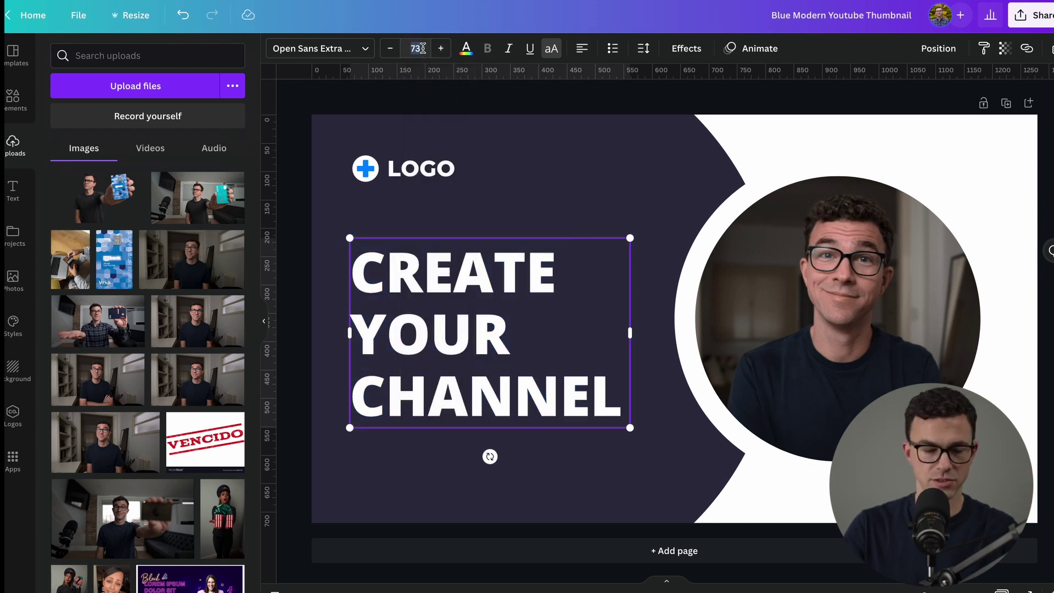
{"action": "type", "text": "100"}
{"action": "key", "text": "Return"}
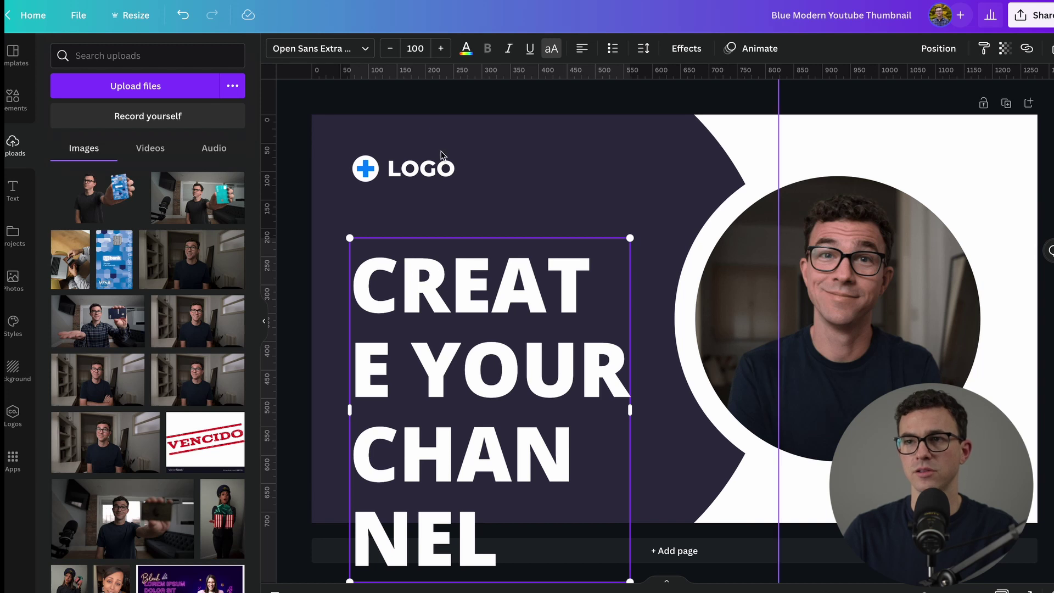
- Fine-tune the headline font size down and up until CHANNEL fits on one line
{"action": "left_click", "coordinate": [391, 51]}
{"action": "left_click", "coordinate": [391, 51]}
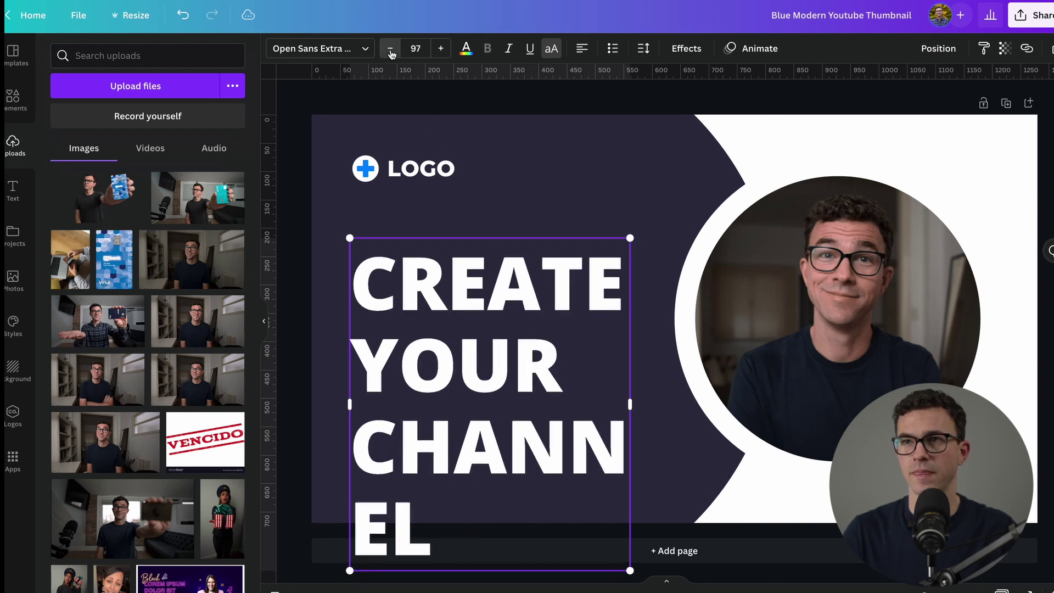
{"action": "left_click", "coordinate": [391, 51]}
{"action": "left_click", "coordinate": [391, 51]}
{"action": "left_click", "coordinate": [391, 52]}
{"action": "left_click", "coordinate": [390, 52]}
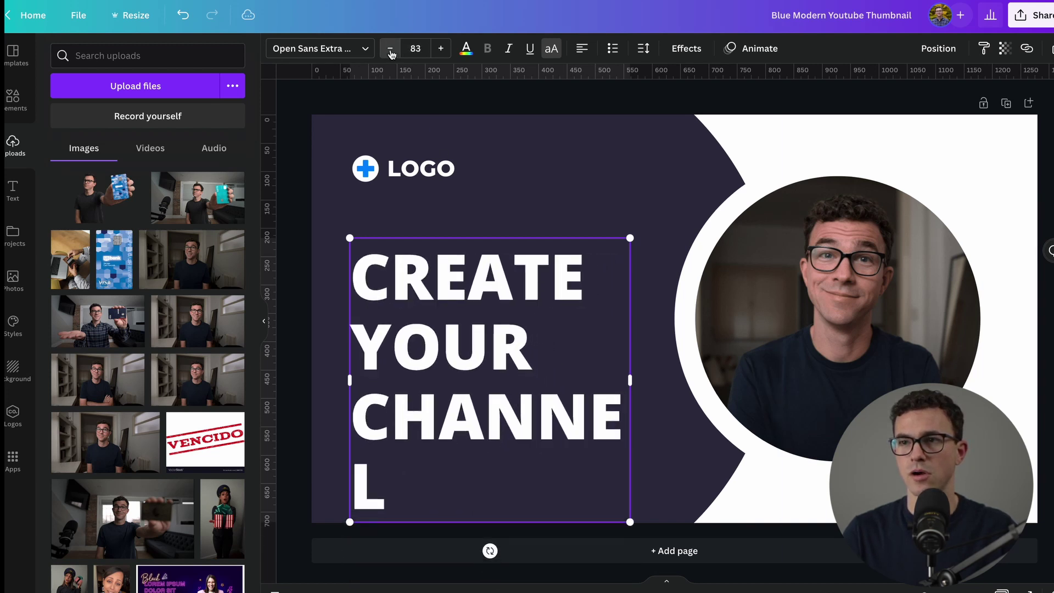
{"action": "left_click", "coordinate": [391, 51]}
{"action": "left_click", "coordinate": [391, 51]}
{"action": "left_click", "coordinate": [390, 51]}
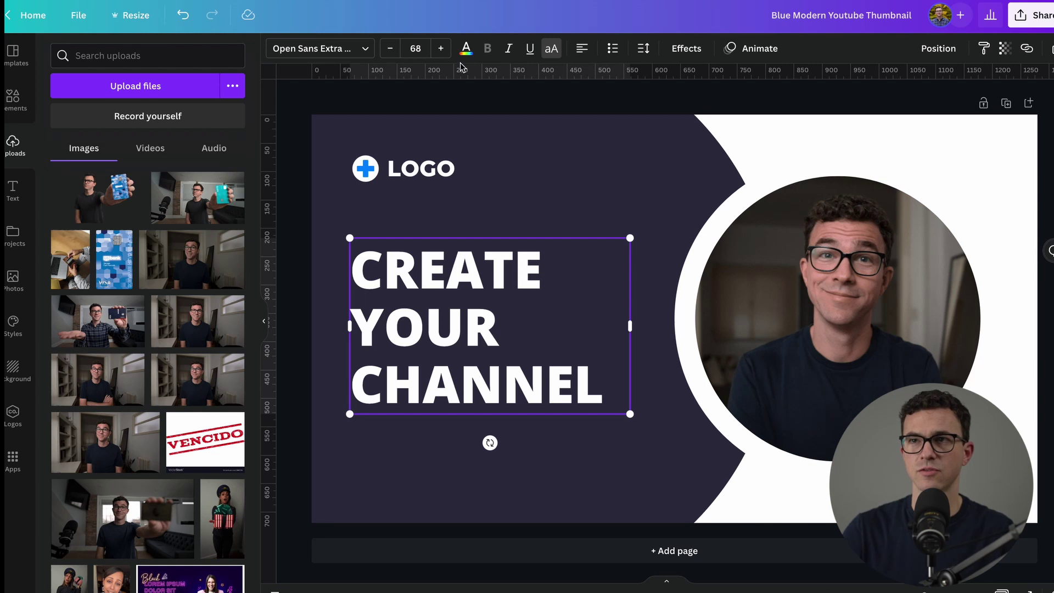
{"action": "left_click", "coordinate": [441, 48]}
{"action": "left_click", "coordinate": [441, 49]}
{"action": "left_click", "coordinate": [441, 49]}
{"action": "left_click", "coordinate": [441, 49]}
{"action": "left_click", "coordinate": [441, 49]}
{"action": "left_click", "coordinate": [440, 48]}
{"action": "left_click", "coordinate": [441, 48]}
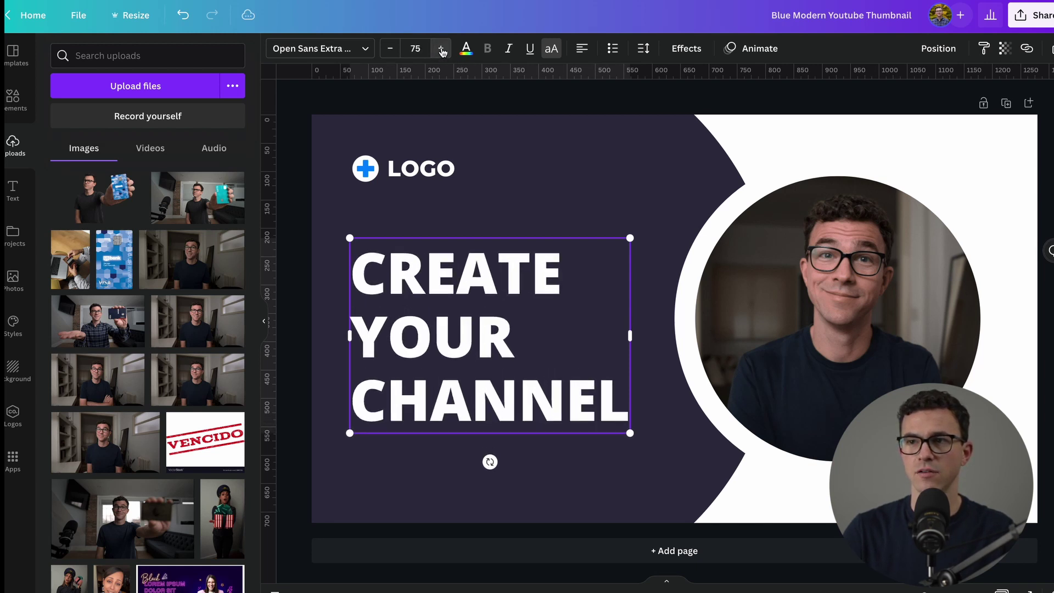
{"action": "left_click", "coordinate": [441, 49]}
{"action": "left_click", "coordinate": [440, 49]}
{"action": "left_click", "coordinate": [441, 48]}
{"action": "left_click", "coordinate": [441, 48]}
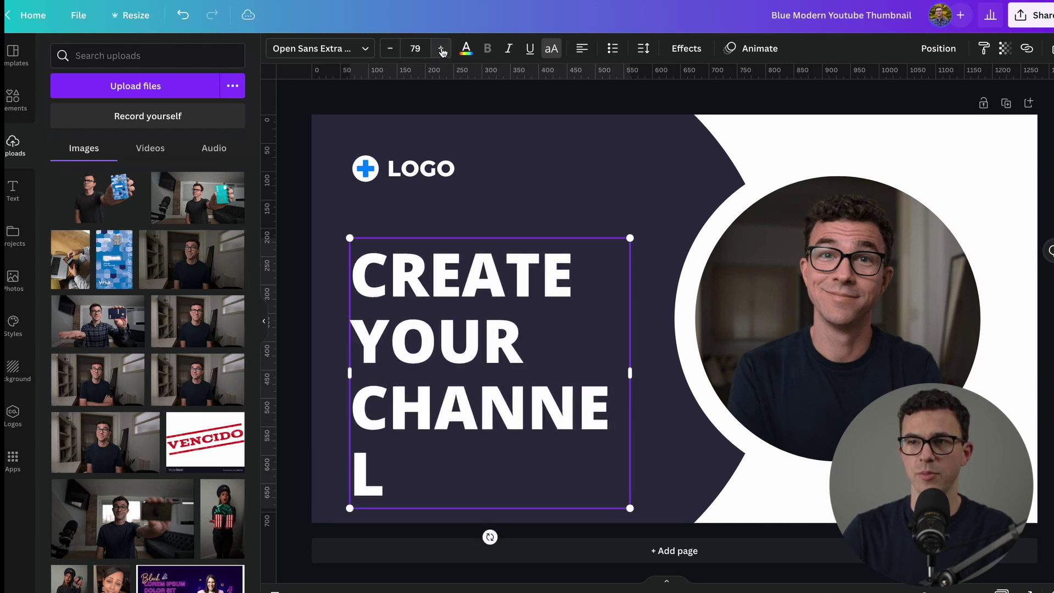
{"action": "left_click", "coordinate": [391, 48]}
{"action": "left_click", "coordinate": [391, 48]}
{"action": "left_click", "coordinate": [391, 48]}
{"action": "left_click", "coordinate": [391, 49]}
{"action": "left_click", "coordinate": [390, 48]}
{"action": "left_click", "coordinate": [390, 48]}
{"action": "left_click", "coordinate": [390, 48]}
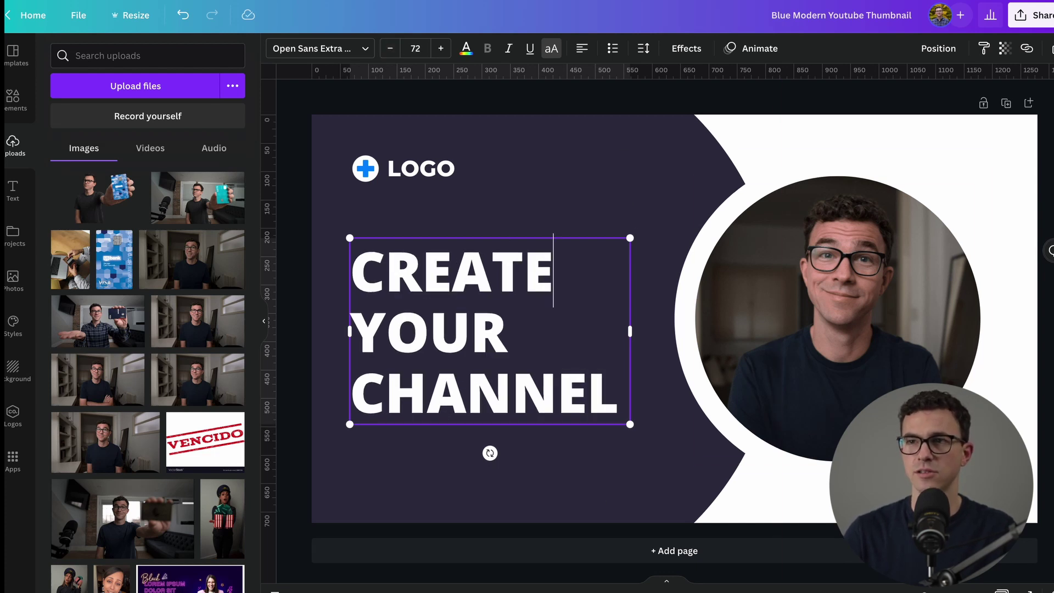
- Scale the headline box up to about 87.4 and nudge it left and down
{"action": "left_click_drag", "start_coordinate": [629, 238], "coordinate": [704, 212]}
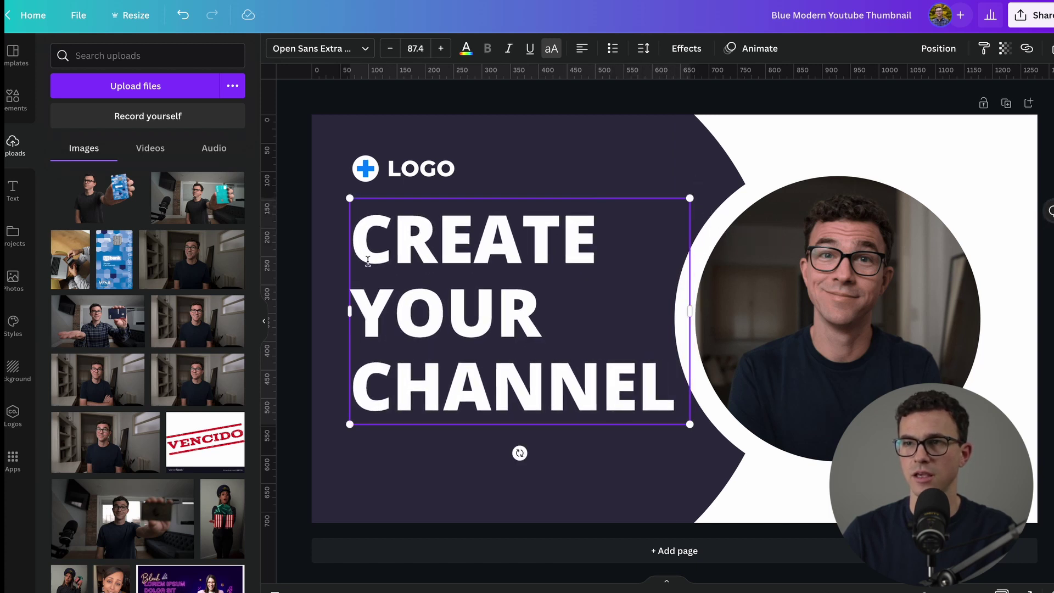
{"action": "left_click", "coordinate": [343, 248]}
{"action": "left_click", "coordinate": [363, 264]}
{"action": "left_click_drag", "start_coordinate": [419, 266], "coordinate": [383, 274]}
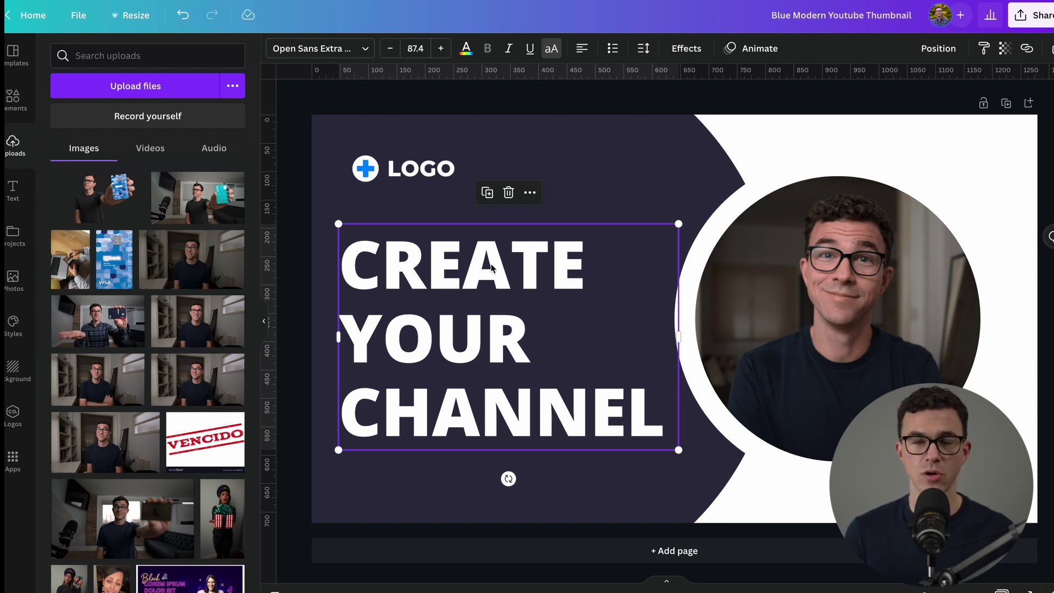
- Delete the plus-circle logo icon and the LOGO text, then open the Elements library
{"action": "left_click", "coordinate": [367, 179]}
{"action": "key", "text": "Delete"}
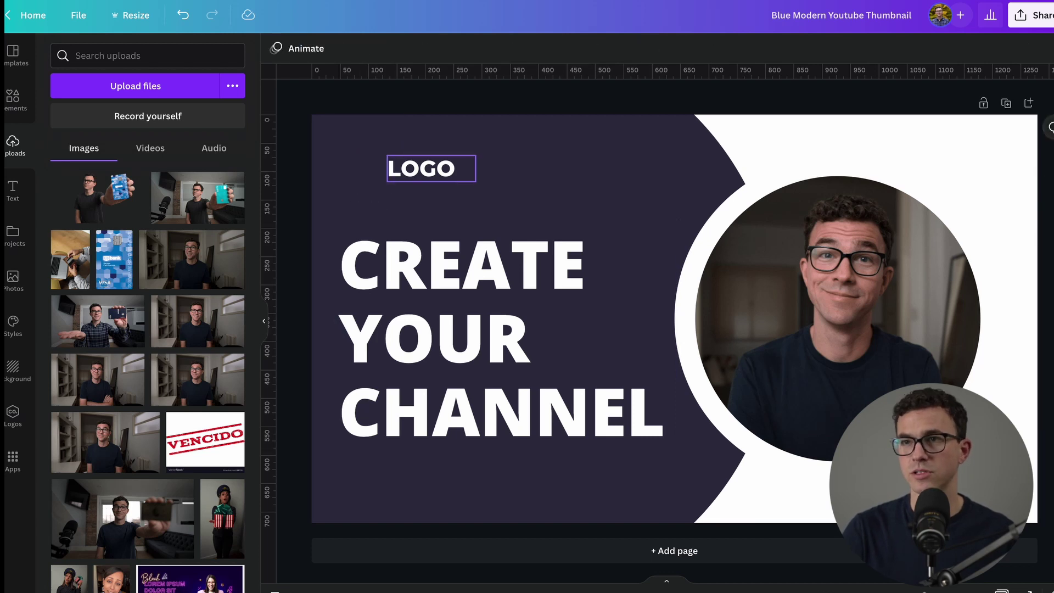
{"action": "left_click", "coordinate": [446, 170]}
{"action": "key", "text": "Delete"}
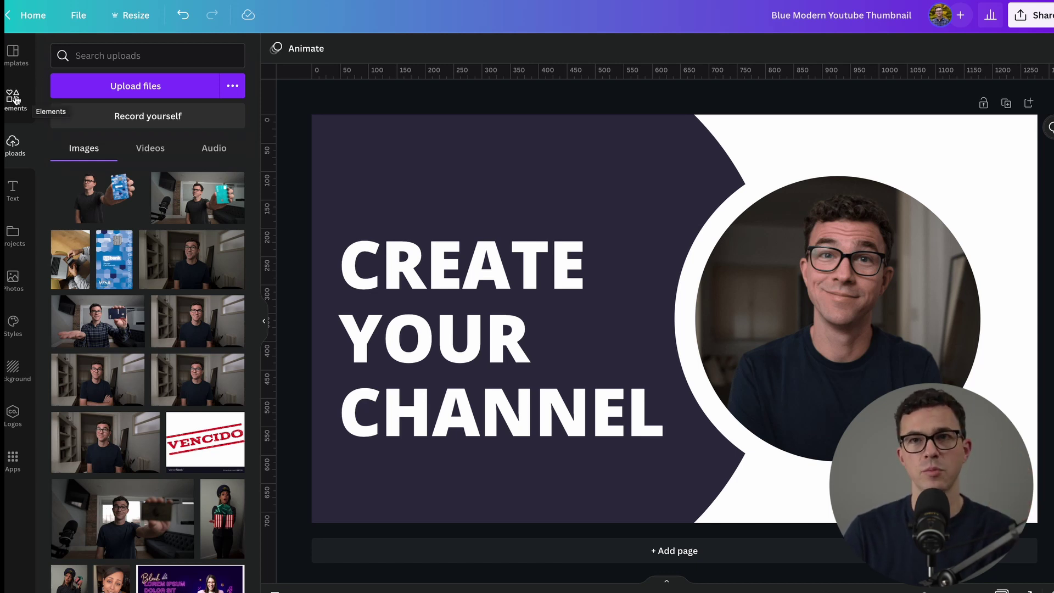
{"action": "left_click", "coordinate": [16, 99]}
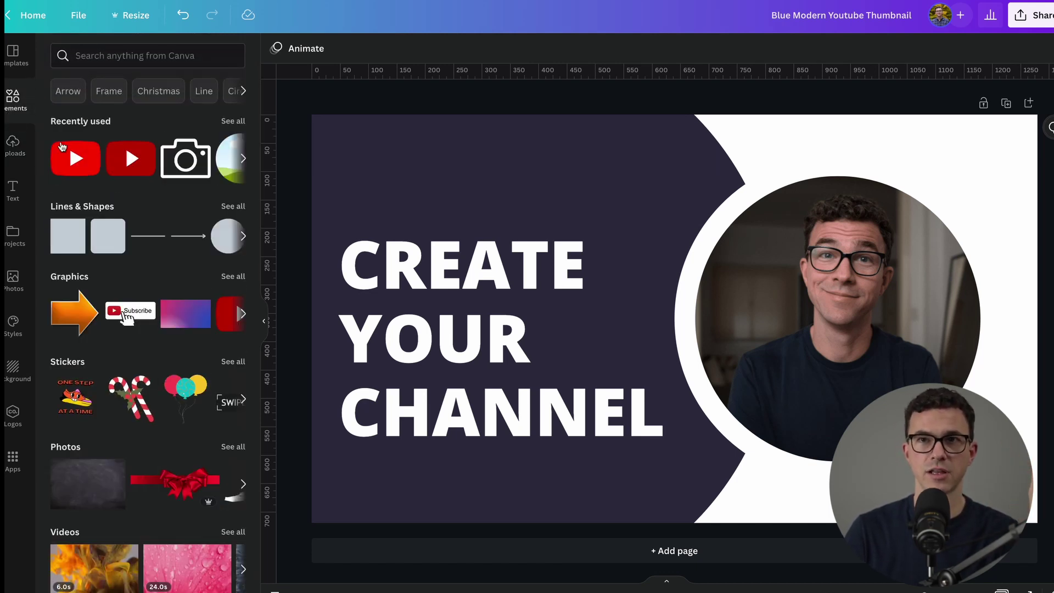
{"action": "mouse_move", "coordinate": [95, 166]}
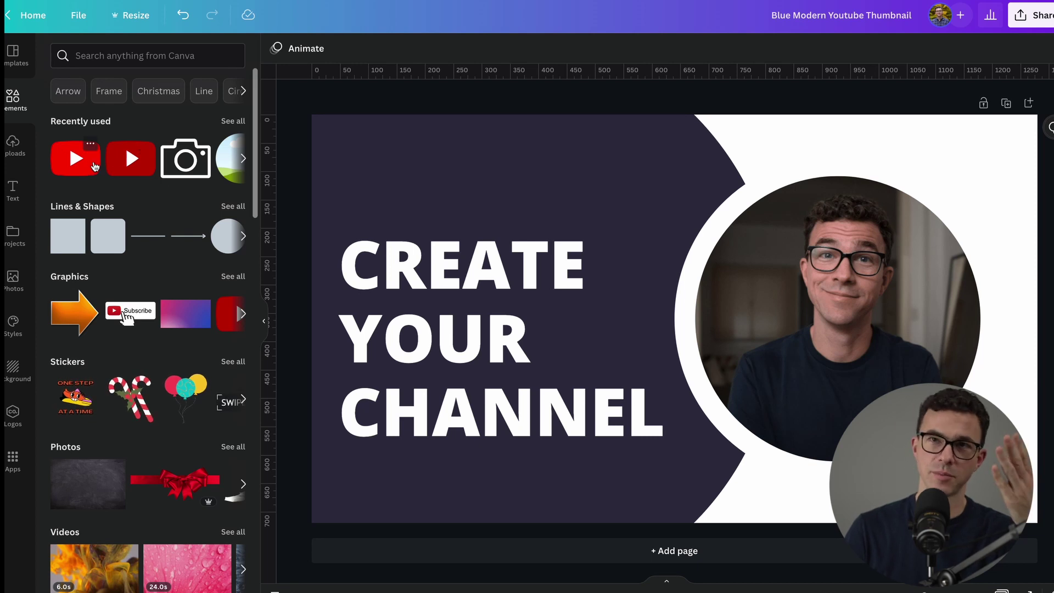
- Search elements for 'dogs', show all dog graphics, and view the husky illustration's details
{"action": "left_click", "coordinate": [140, 60]}
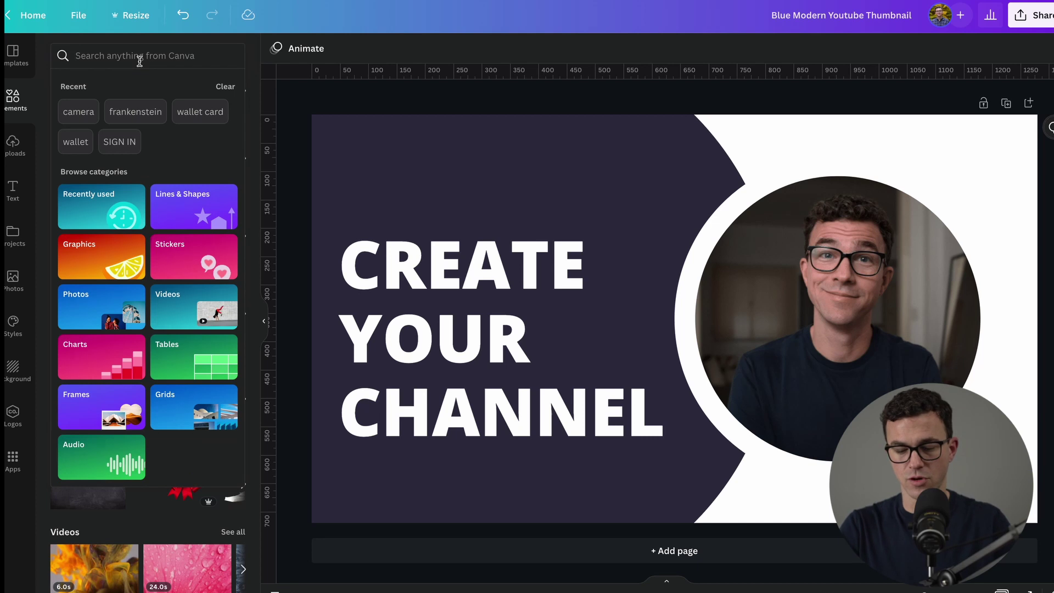
{"action": "type", "text": "dogs"}
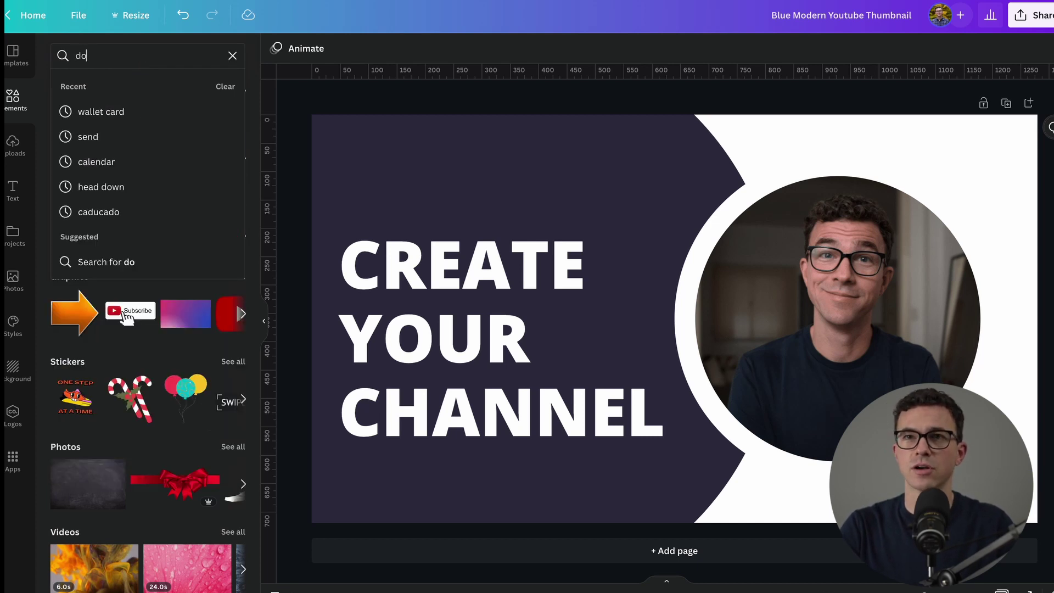
{"action": "key", "text": "Return"}
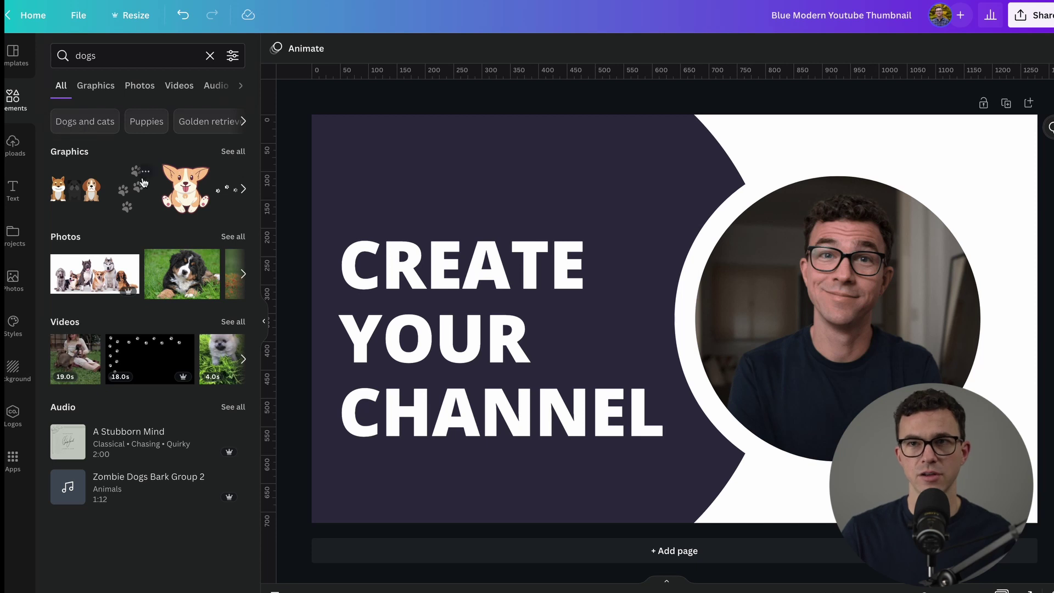
{"action": "left_click", "coordinate": [232, 152]}
{"action": "scroll", "coordinate": [132, 234], "scroll_direction": "down", "scroll_amount": 5}
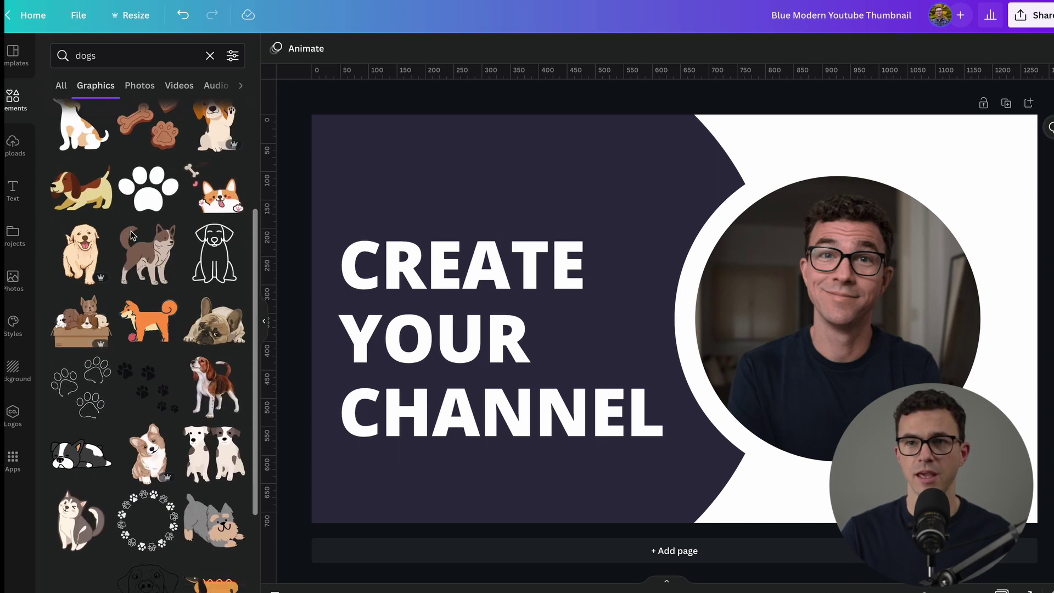
{"action": "scroll", "coordinate": [140, 234], "scroll_direction": "up", "scroll_amount": 5}
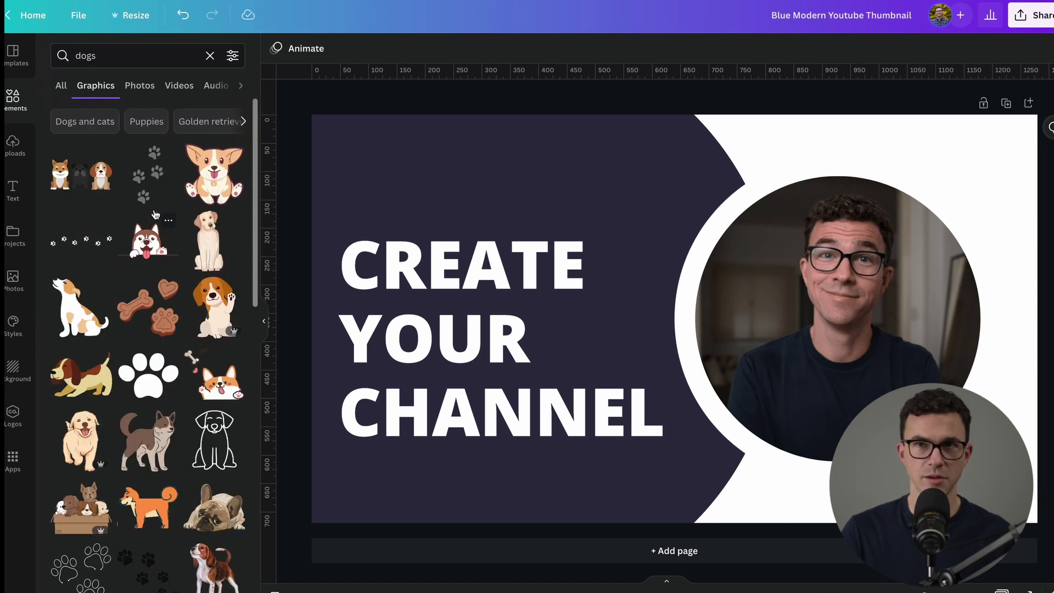
{"action": "scroll", "coordinate": [167, 220], "scroll_direction": "down", "scroll_amount": 1}
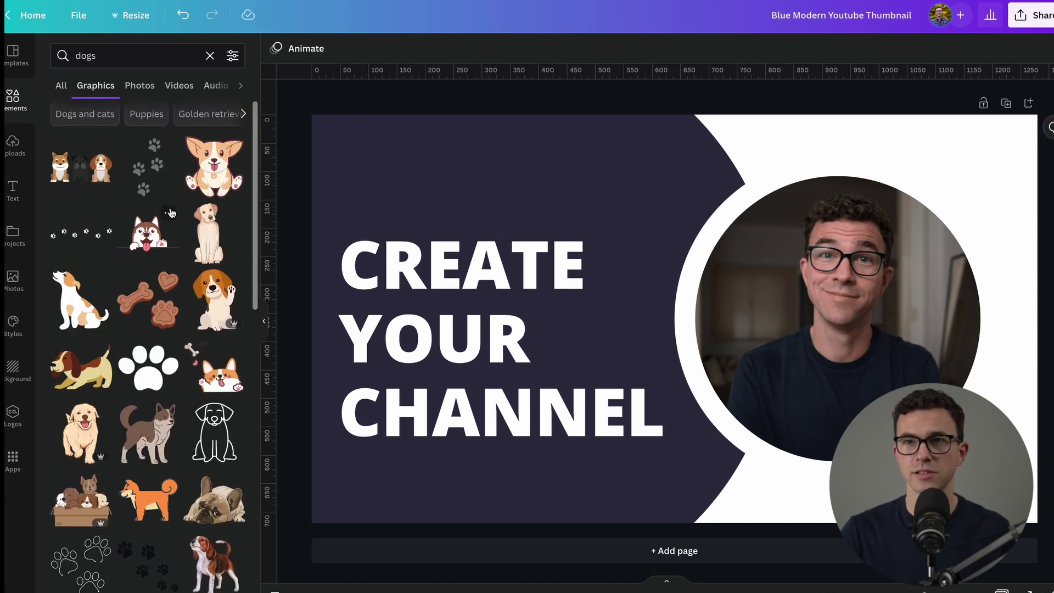
{"action": "left_click", "coordinate": [169, 207]}
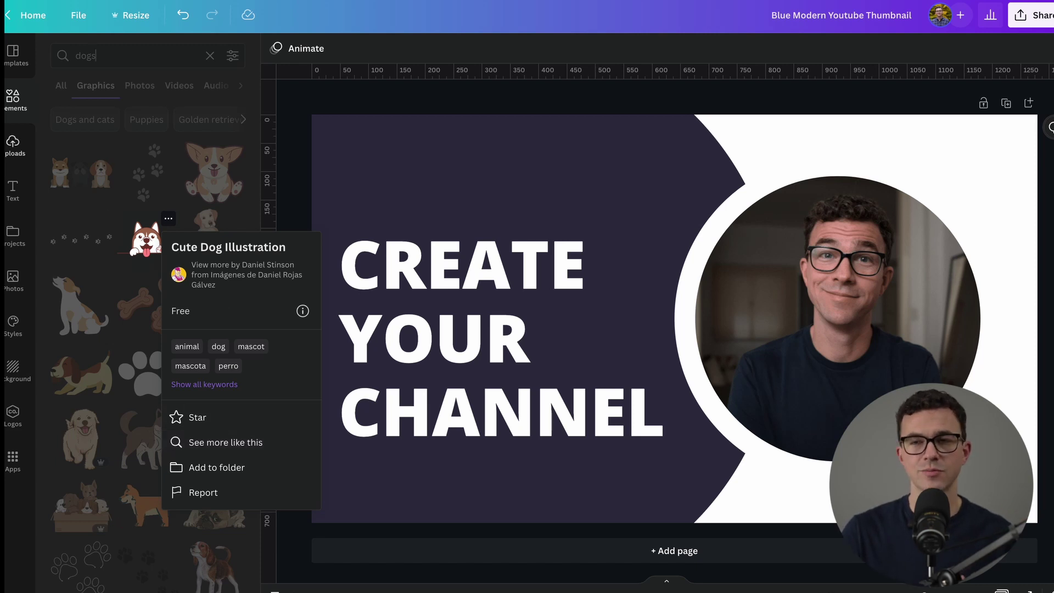
- Search elements for 'youtube' and add the red YouTube logo to the design
{"action": "double_click", "coordinate": [125, 57]}
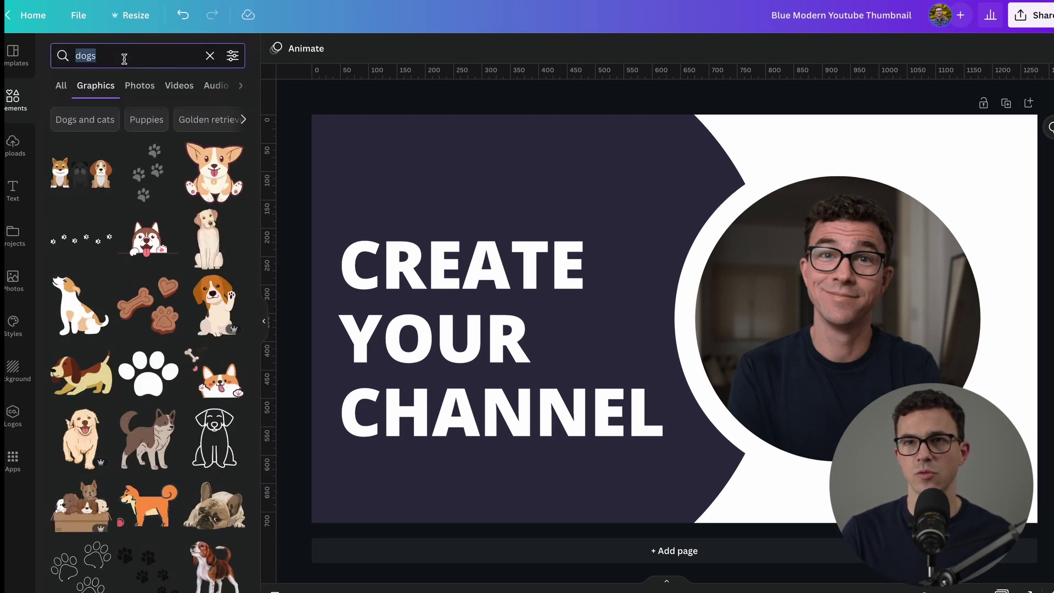
{"action": "type", "text": "youtube"}
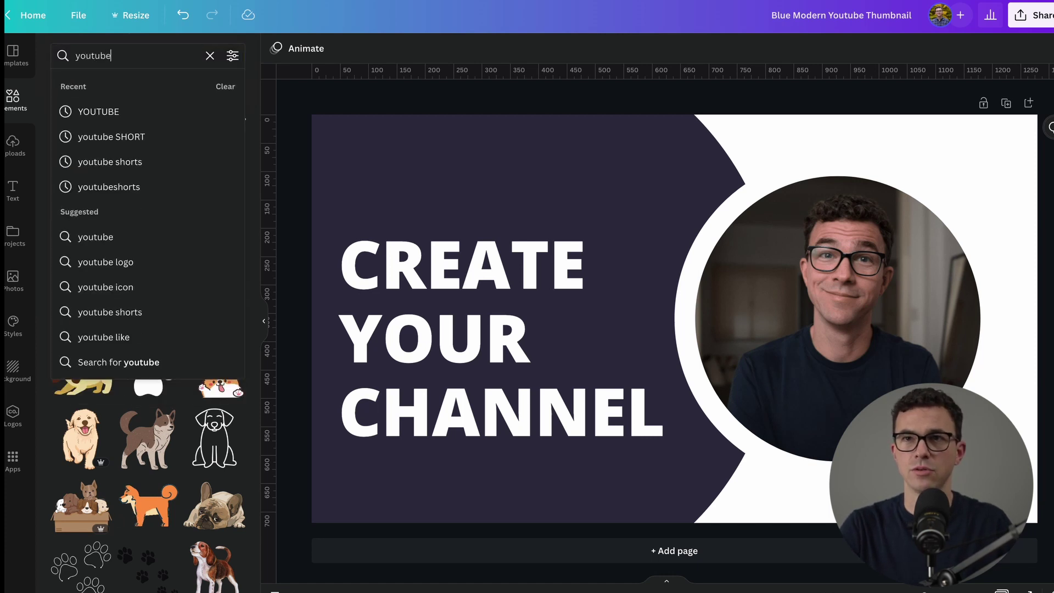
{"action": "key", "text": "Return"}
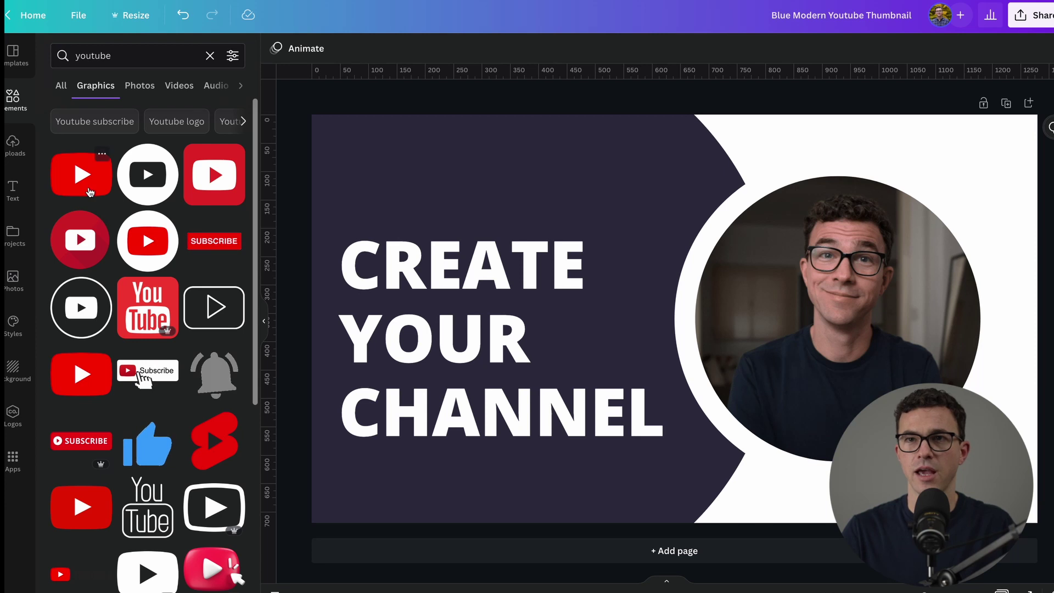
{"action": "left_click", "coordinate": [81, 174]}
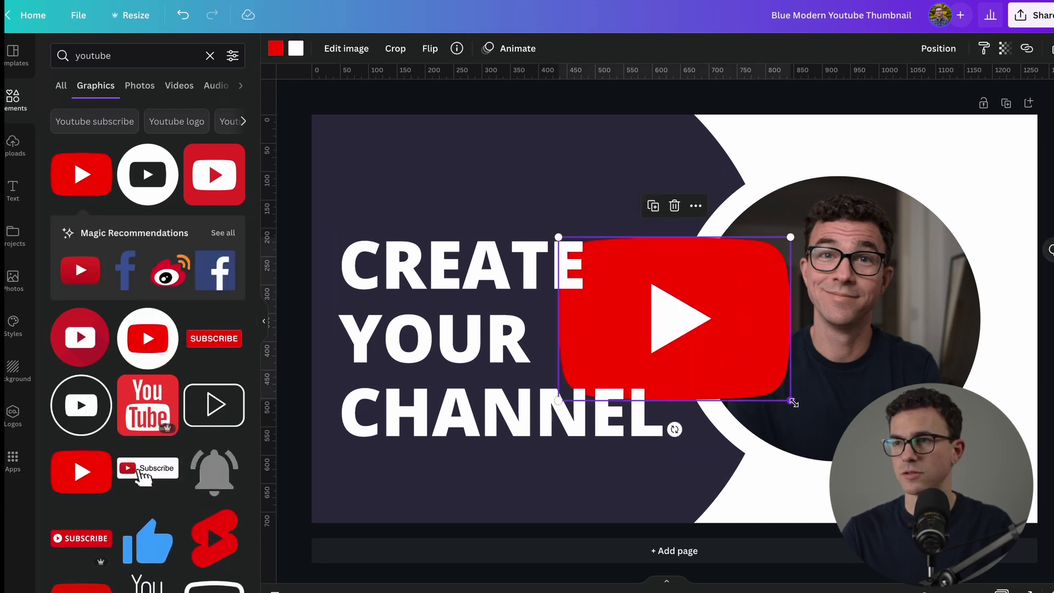
- Shrink the YouTube logo and align it above CREATE at the headline's left edge
{"action": "left_click_drag", "start_coordinate": [793, 402], "coordinate": [722, 338]}
{"action": "left_click_drag", "start_coordinate": [689, 307], "coordinate": [502, 194]}
{"action": "left_click_drag", "start_coordinate": [471, 335], "coordinate": [467, 387]}
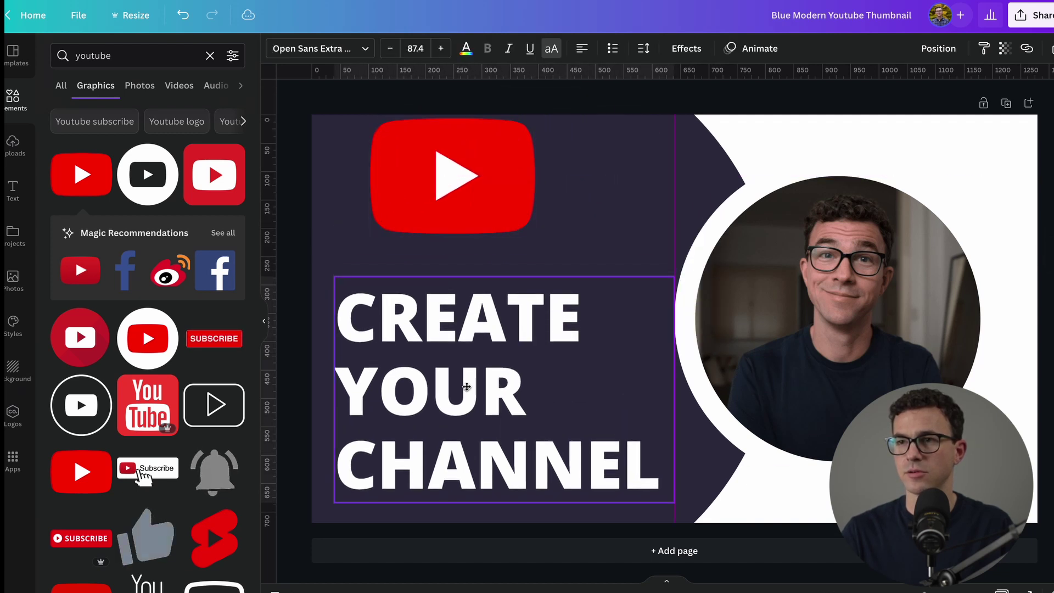
{"action": "left_click_drag", "start_coordinate": [447, 212], "coordinate": [433, 235]}
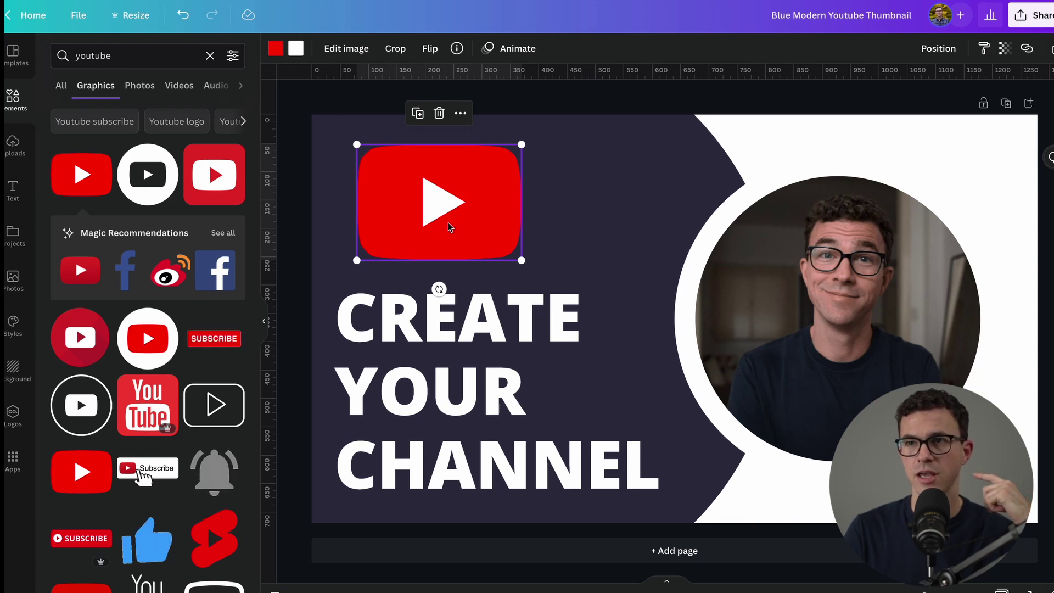
{"action": "left_click_drag", "start_coordinate": [449, 227], "coordinate": [443, 226]}
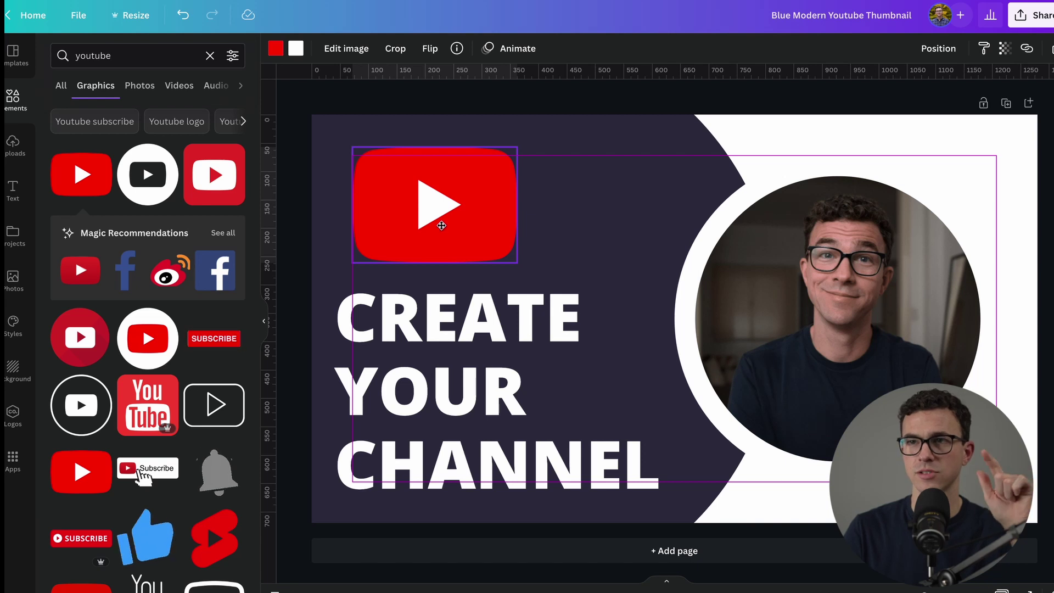
{"action": "left_click_drag", "start_coordinate": [441, 225], "coordinate": [428, 225]}
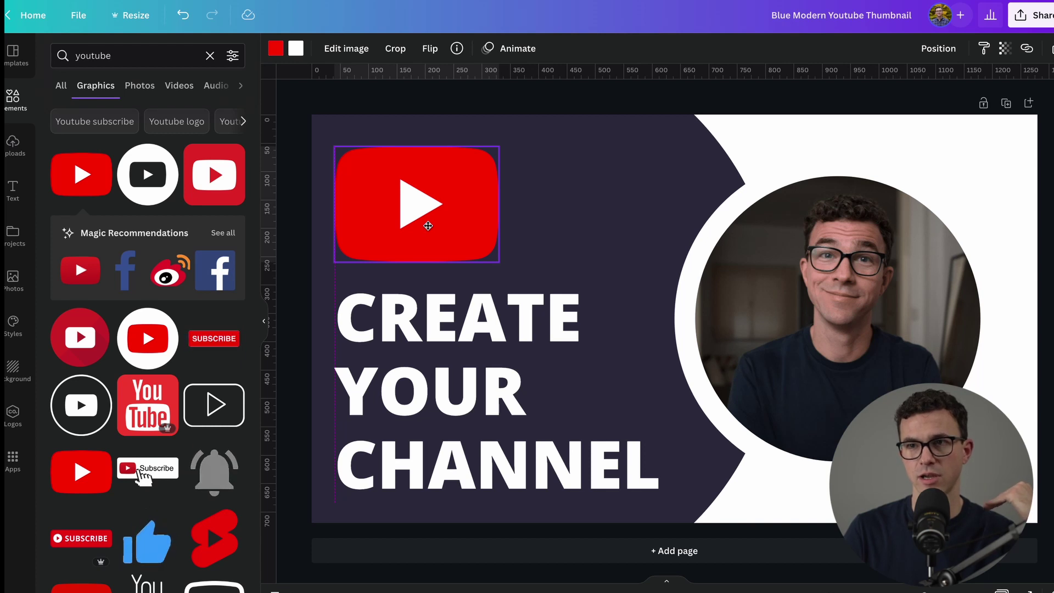
{"action": "left_click_drag", "start_coordinate": [428, 226], "coordinate": [427, 224]}
{"action": "left_click", "coordinate": [620, 233]}
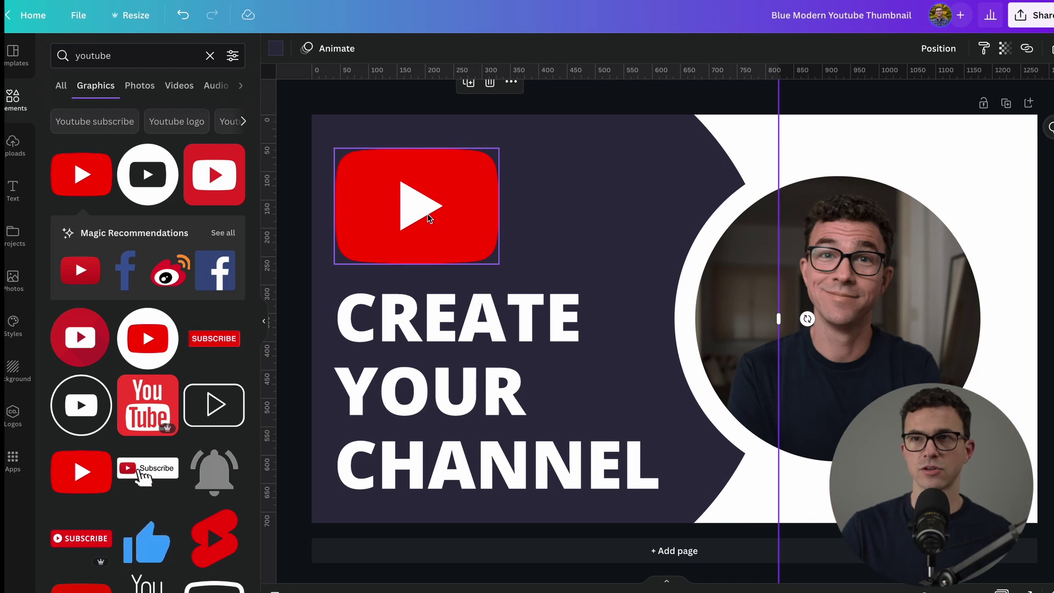
{"action": "mouse_move", "coordinate": [428, 218]}
{"action": "left_mouse_down"}
{"action": "mouse_move", "coordinate": [510, 215]}
{"action": "mouse_move", "coordinate": [425, 210]}
{"action": "mouse_move", "coordinate": [435, 216]}
{"action": "left_mouse_up"}
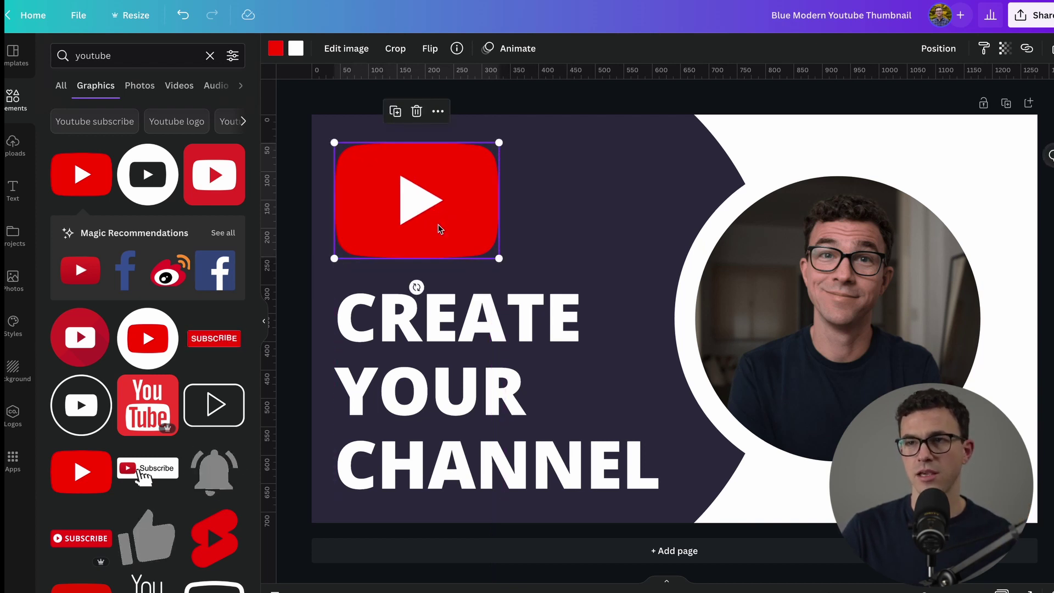
{"action": "left_click", "coordinate": [604, 230]}
{"action": "left_click", "coordinate": [809, 265]}
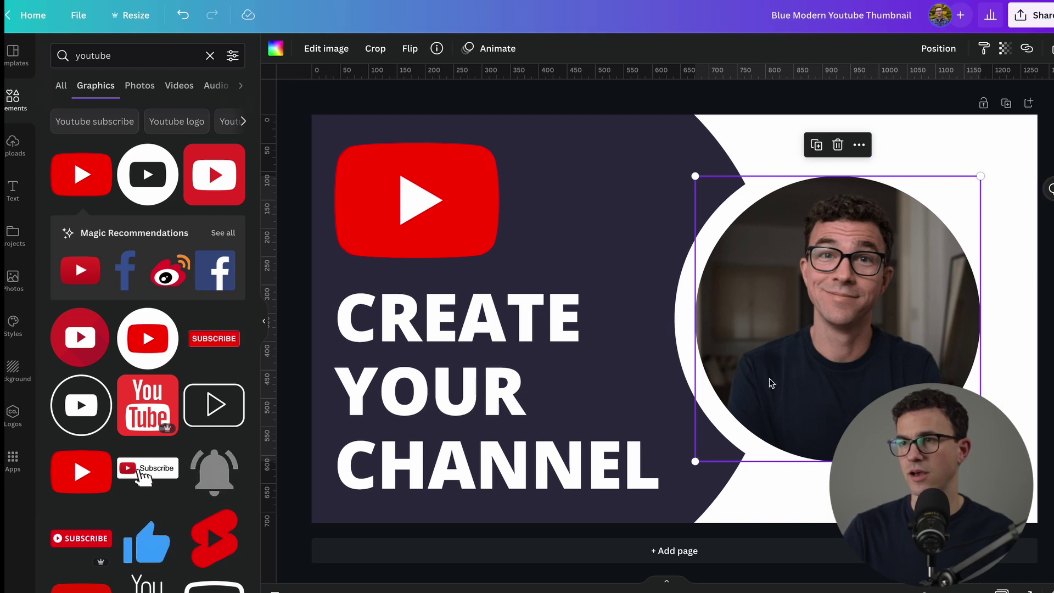
- Enlarge the presenter's circular photo slightly and centre it within the white ring
{"action": "left_click_drag", "start_coordinate": [696, 462], "coordinate": [682, 472]}
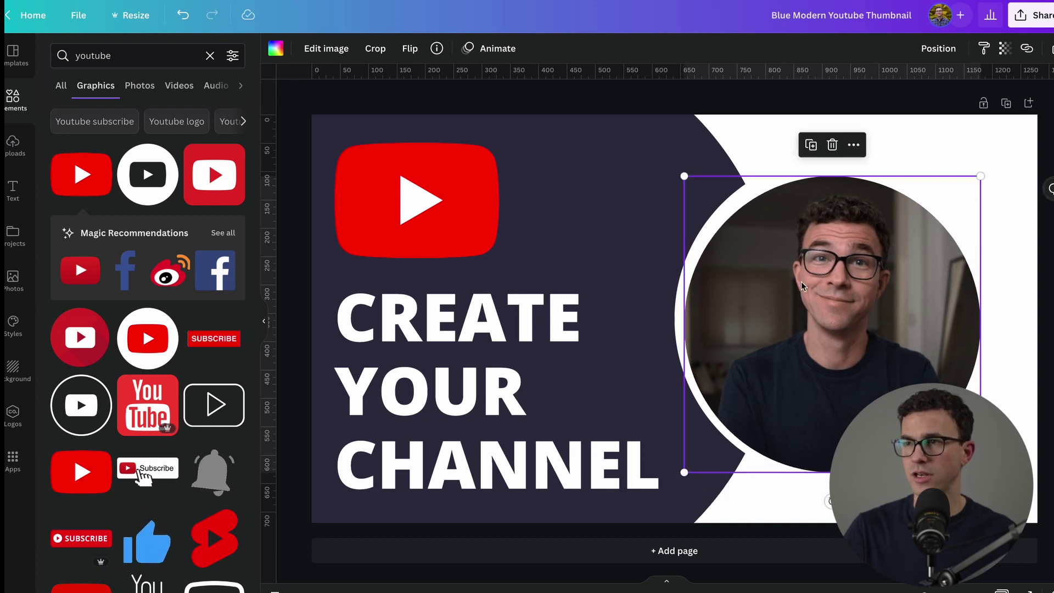
{"action": "left_click_drag", "start_coordinate": [802, 282], "coordinate": [806, 277]}
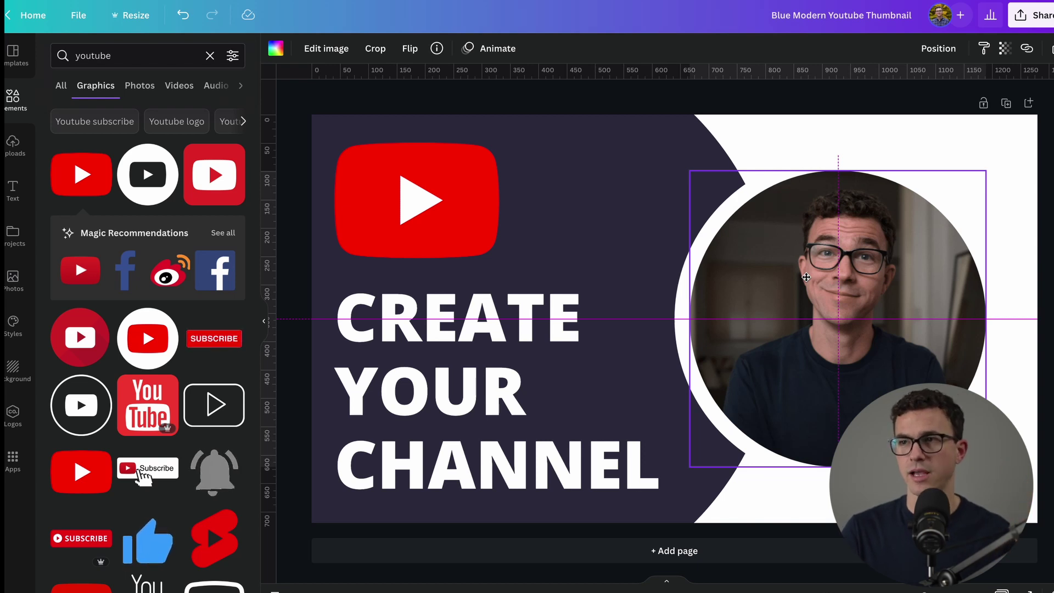
{"action": "left_click_drag", "start_coordinate": [805, 277], "coordinate": [806, 277]}
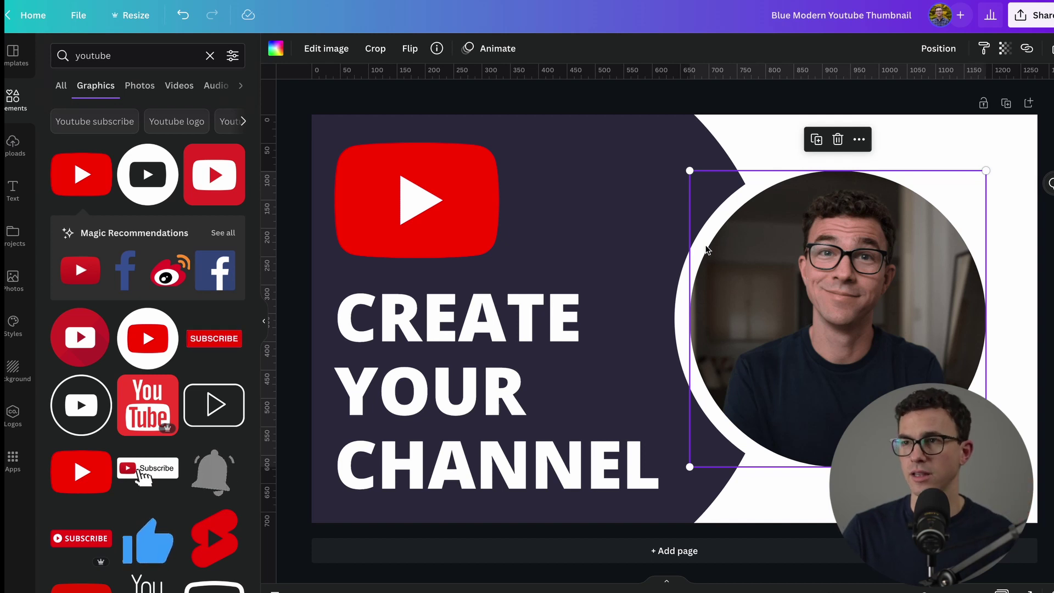
{"action": "left_click", "coordinate": [667, 239]}
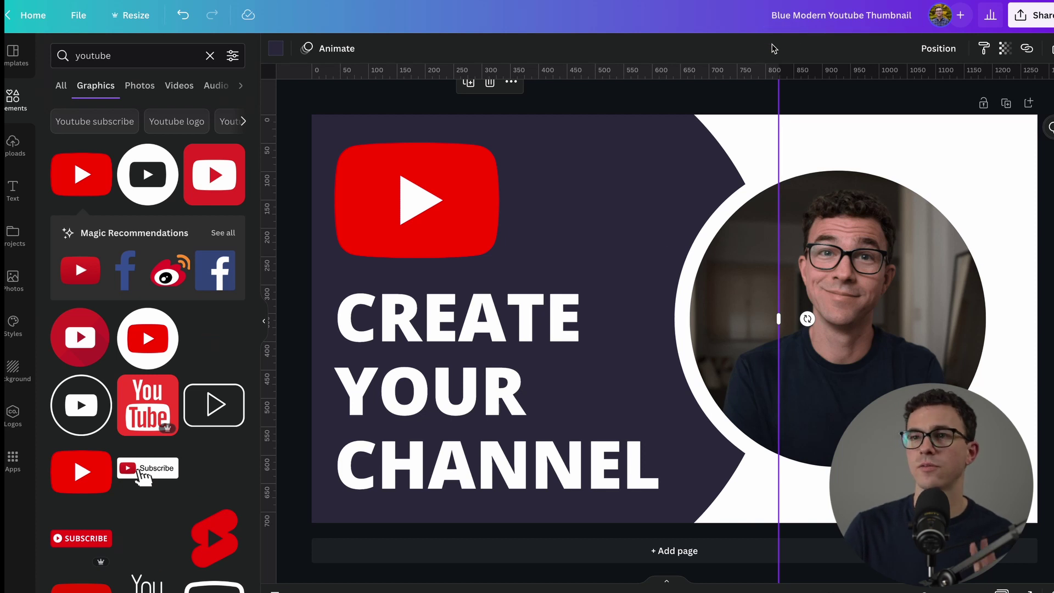
- Replace the 'Blue Modern Youtube Thumbnail' title with 'tutorial cavna - create youtube channel'
{"action": "left_click", "coordinate": [690, 102]}
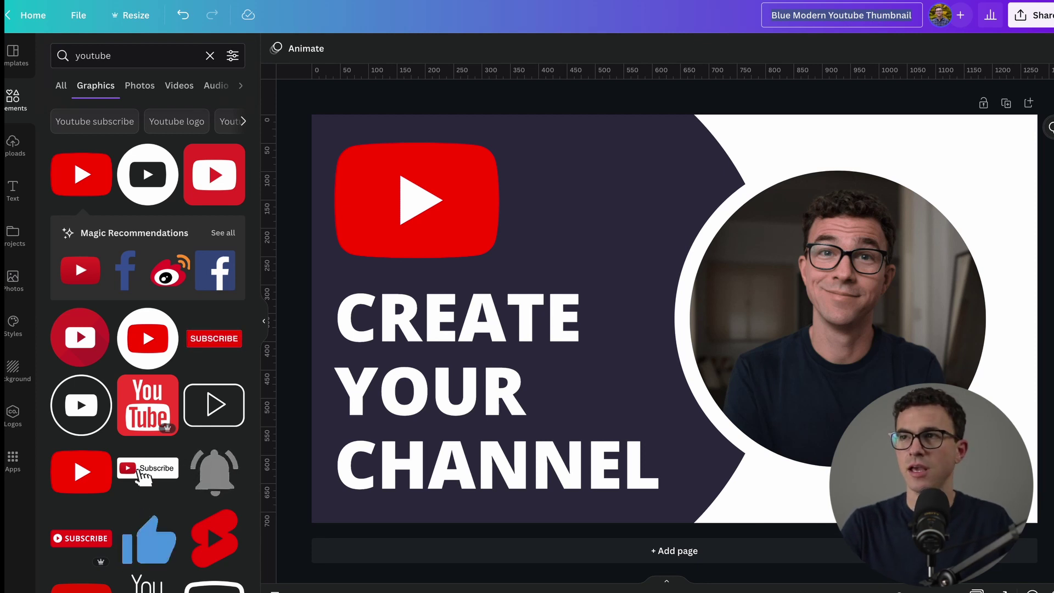
{"action": "type", "text": "tutorial ca"}
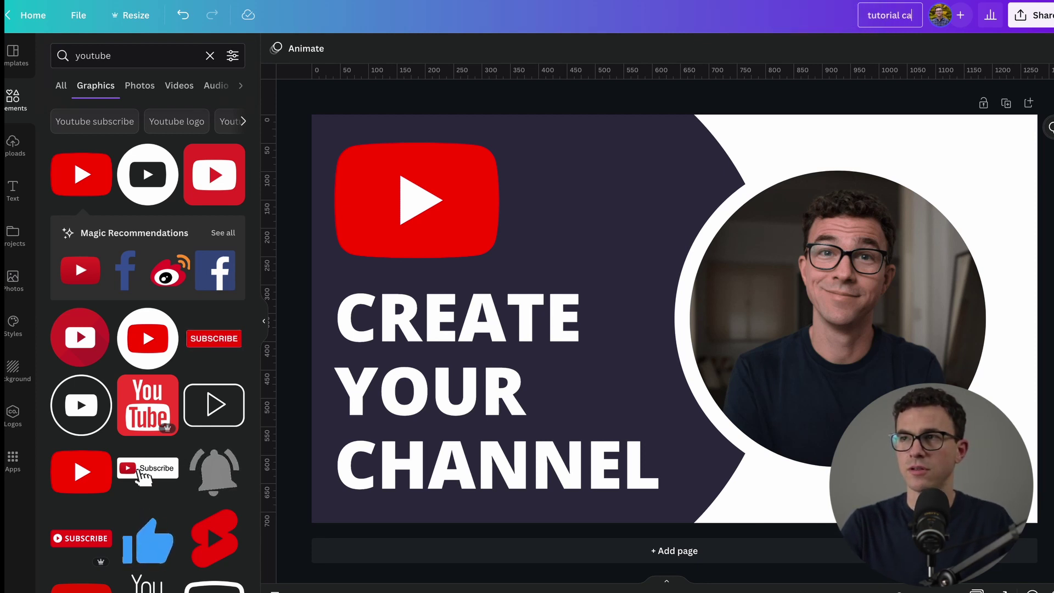
{"action": "type", "text": "vna - create"}
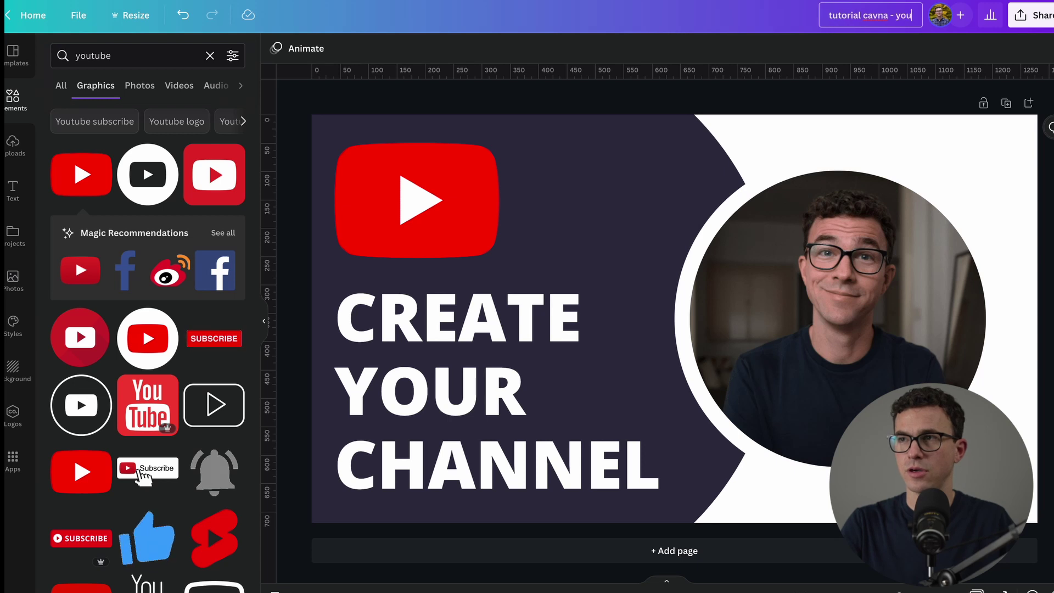
{"action": "type", "text": " youtube channel"}
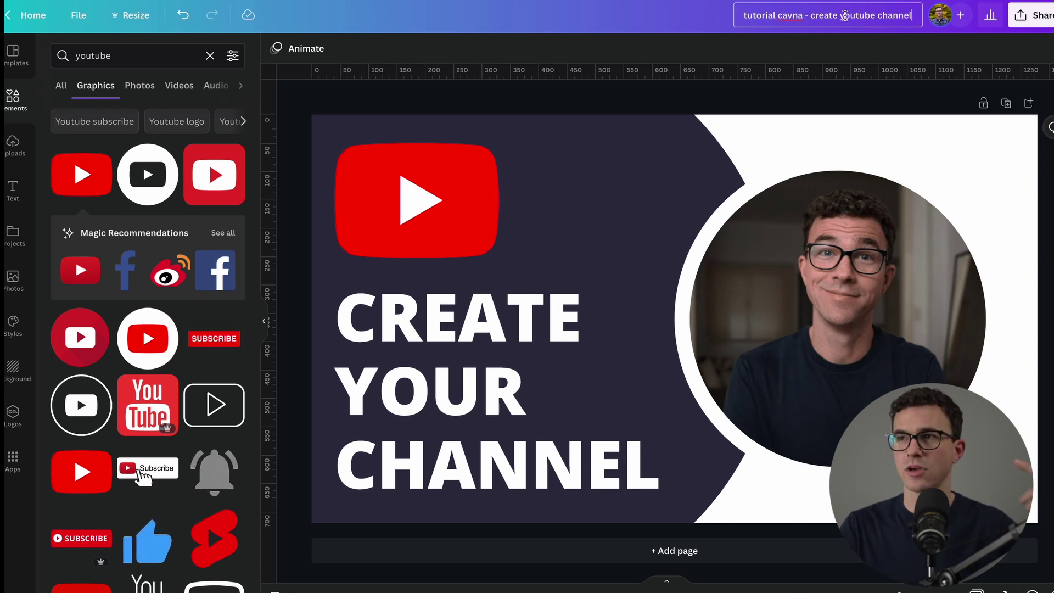
- Download the design from the Share menu as a 1,280 × 720 px PNG
{"action": "left_click", "coordinate": [1030, 24]}
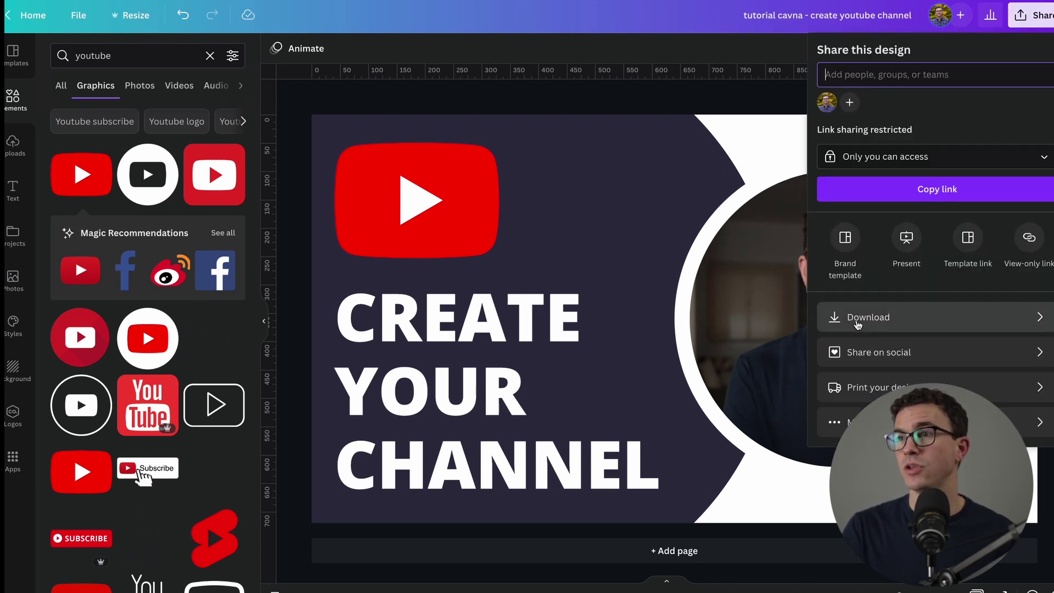
{"action": "left_click", "coordinate": [884, 317]}
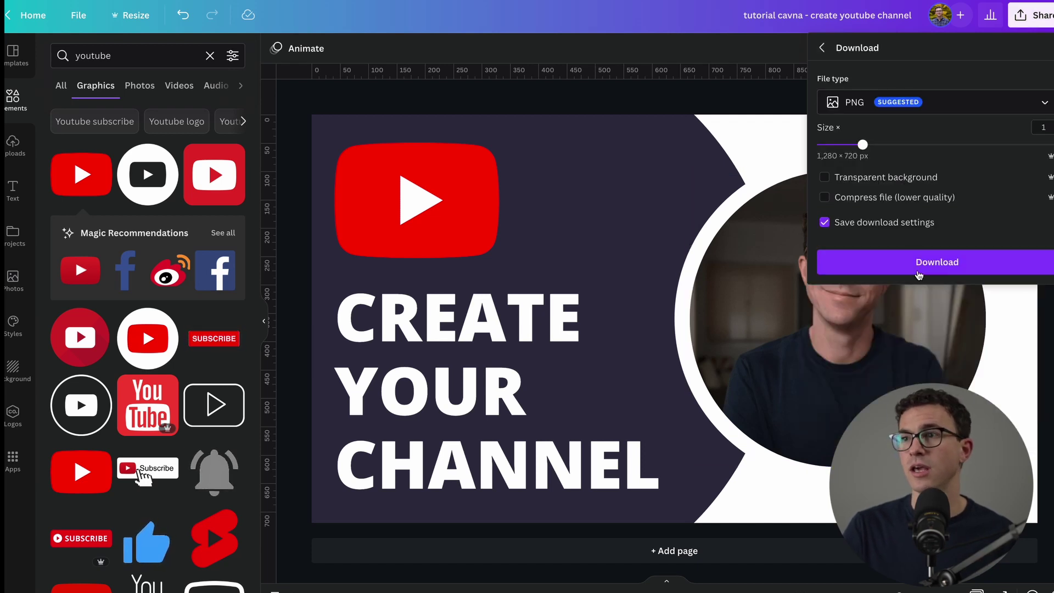
{"action": "left_click", "coordinate": [952, 258]}
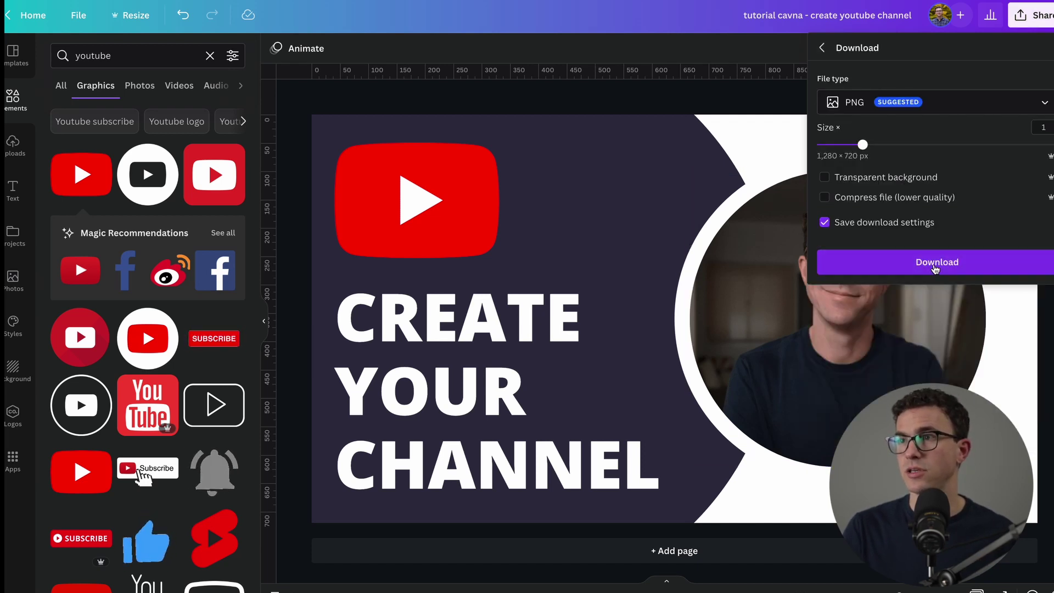